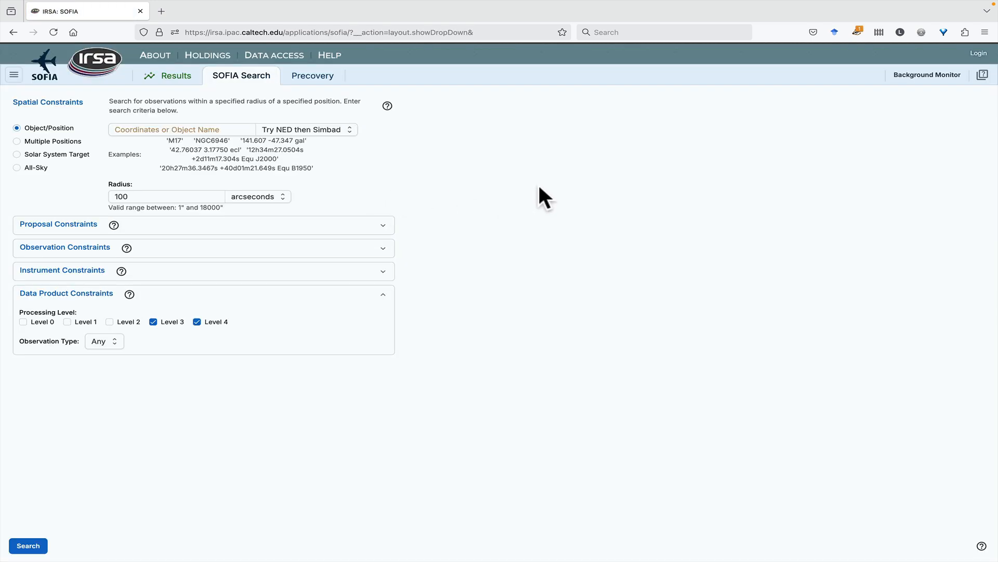
Open the SOFIA online help and read which instruments and observing cycles have data in the archive
left_click(982, 75)
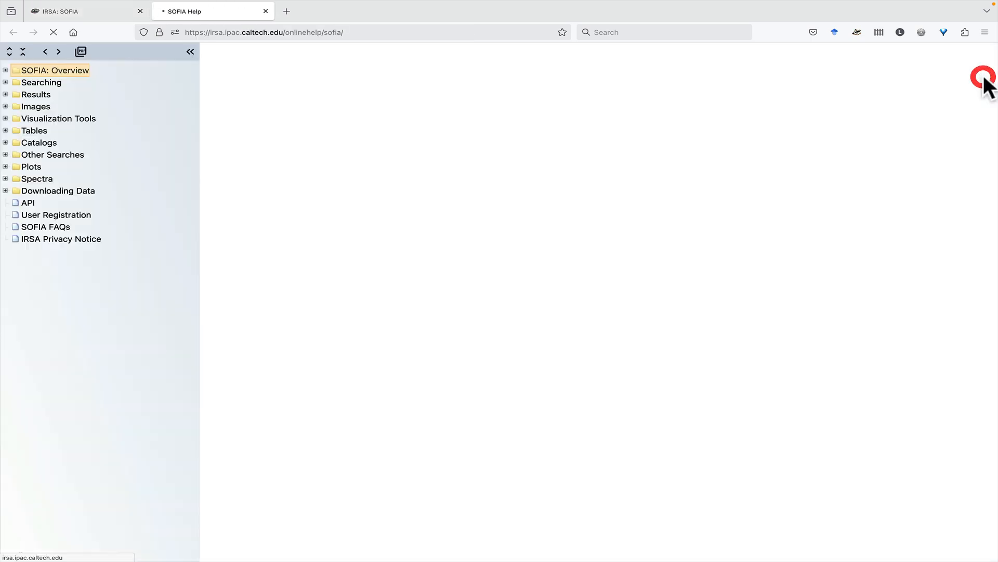
scroll(432, 252, "down", 15)
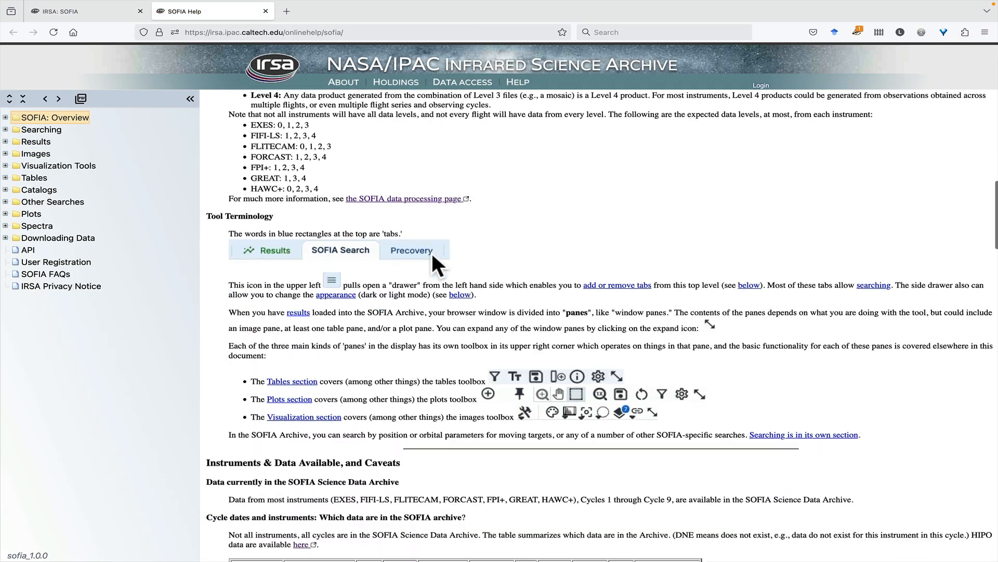
scroll(436, 264, "down", 4)
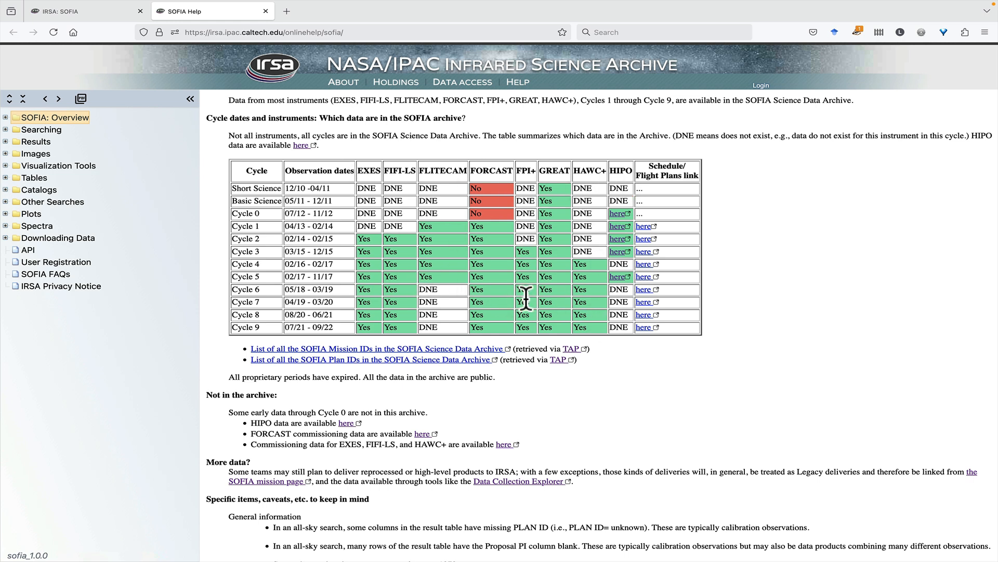
Return to the SOFIA search form and enter m42 as the target object
left_click(96, 11)
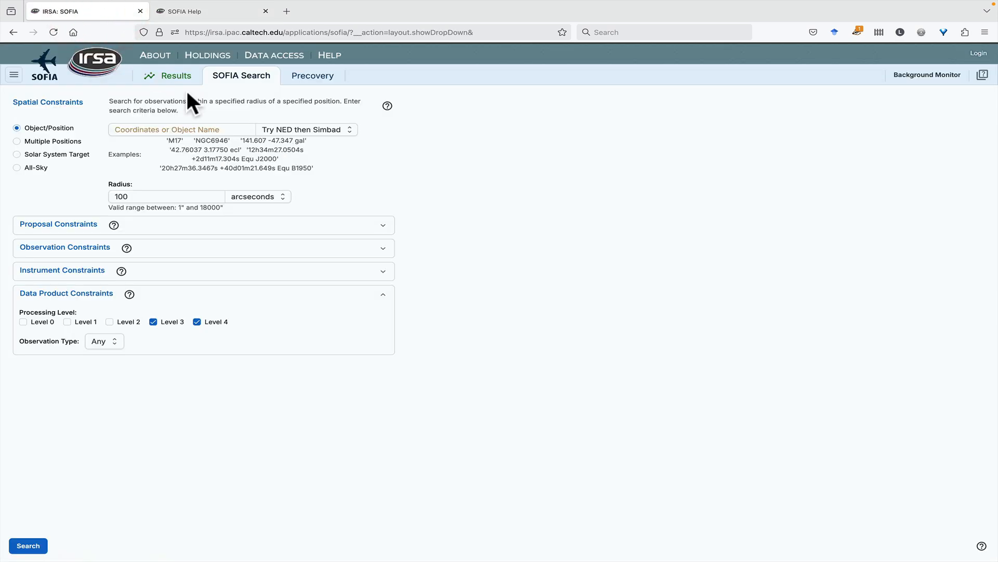
left_click(174, 129)
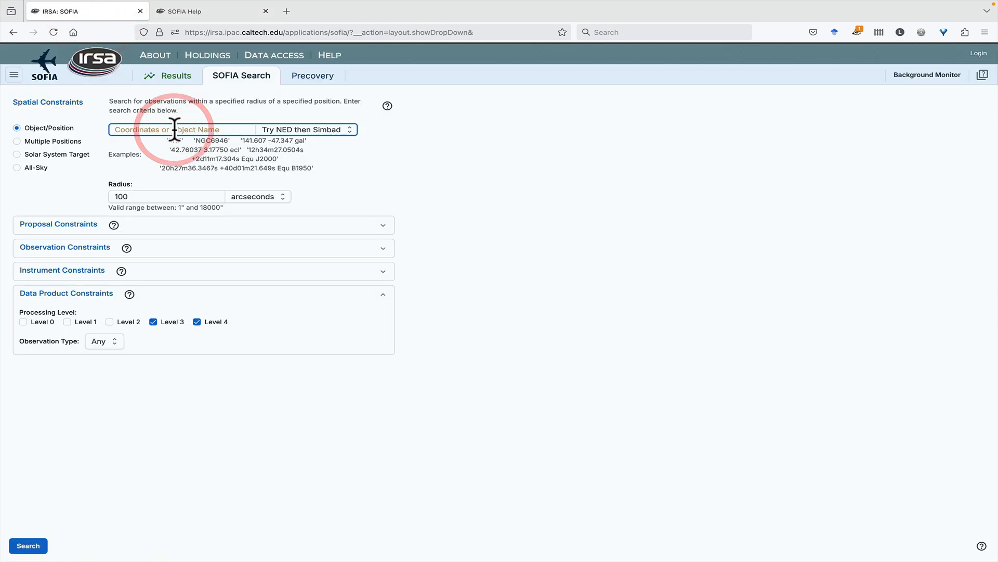
type("m42")
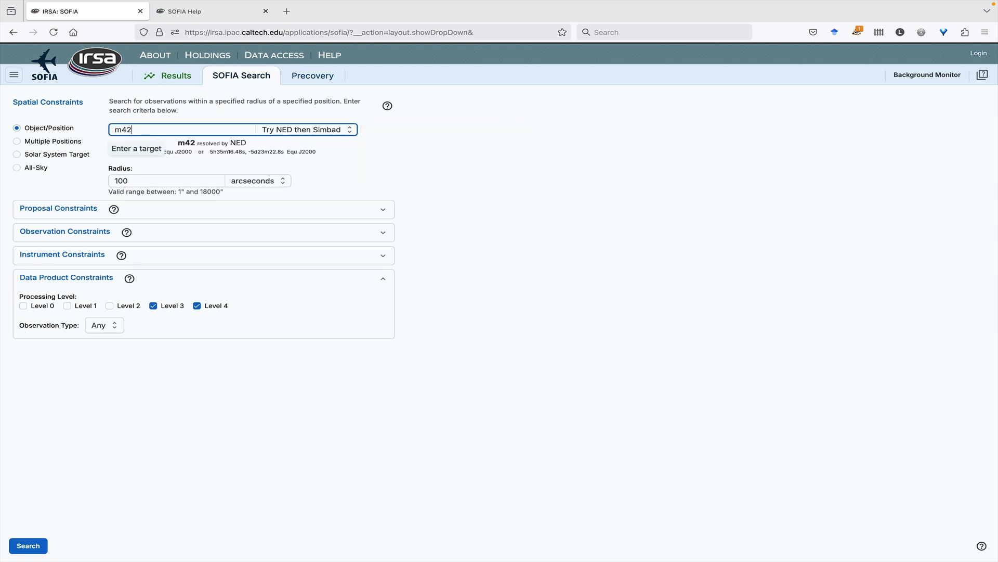
Review the available proposal constraints and observation constraints, leaving both sections collapsed
left_click(287, 208)
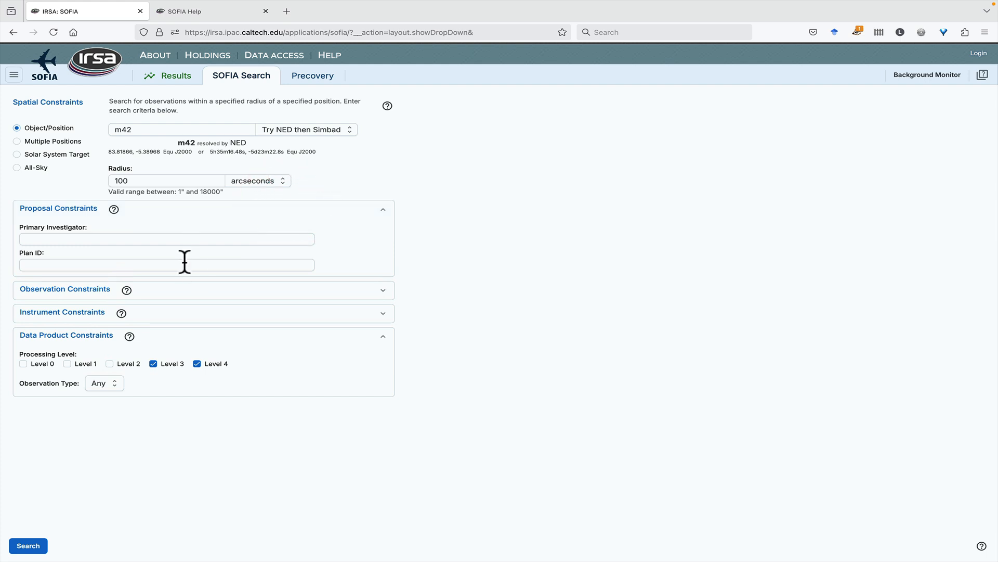
left_click(382, 210)
left_click(275, 234)
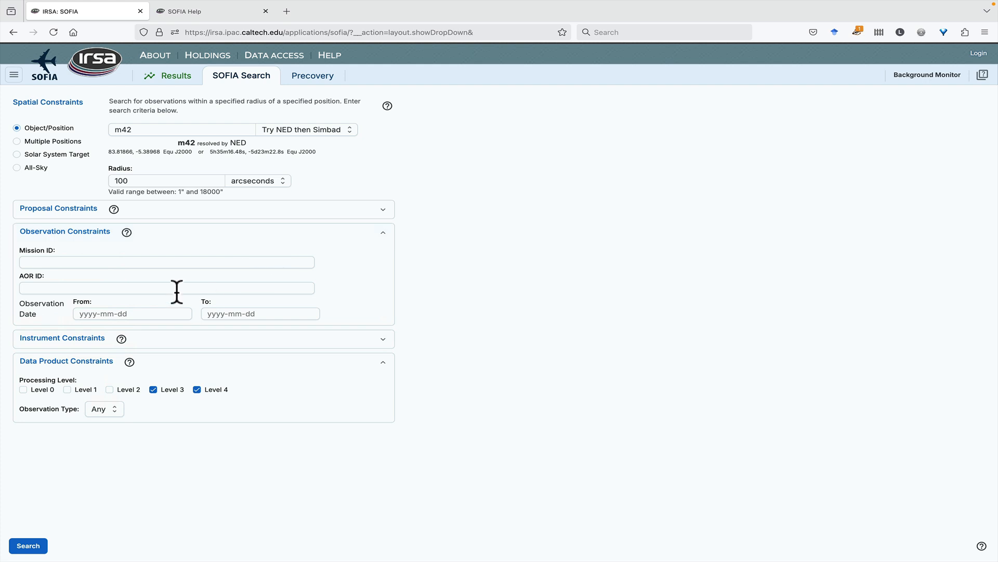
left_click(210, 232)
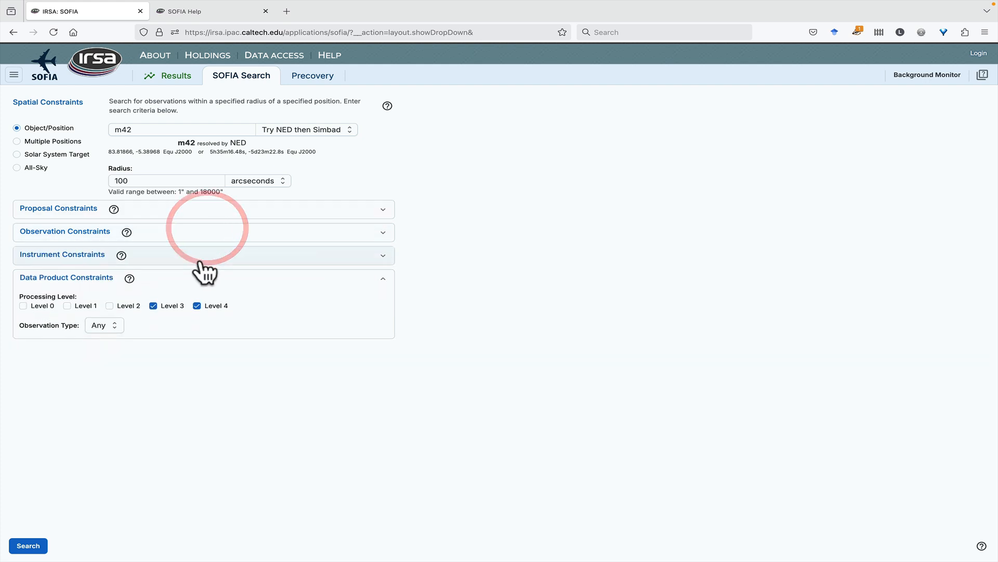
Review the instrument constraints with FORCAST selected, reset the instrument to Any, and collapse the section
left_click(236, 260)
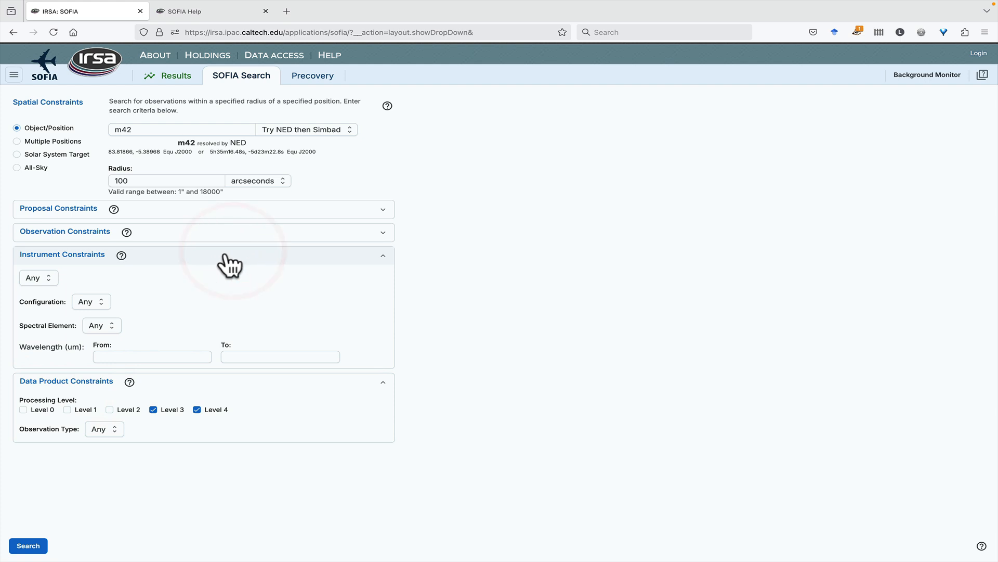
left_click(37, 280)
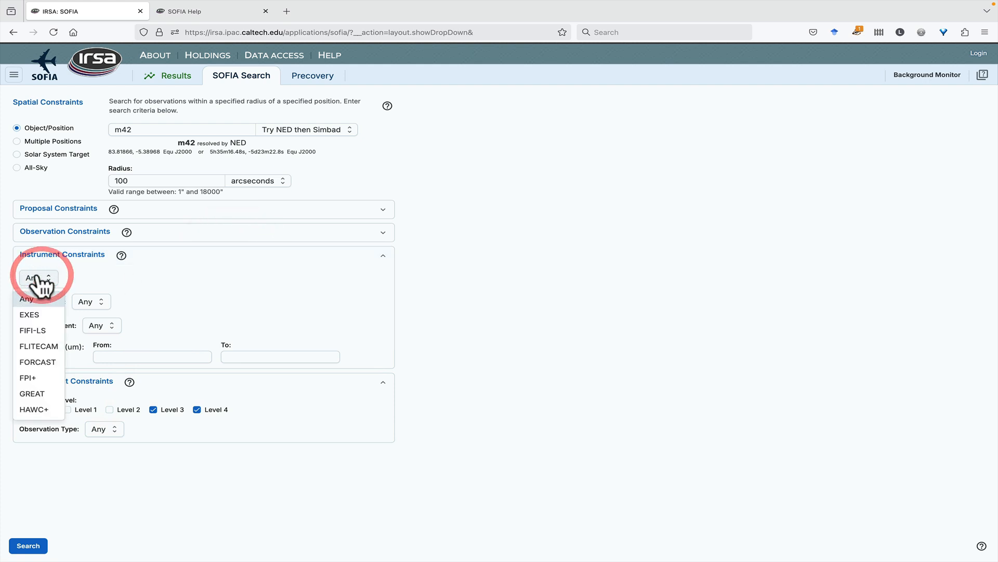
left_click(46, 361)
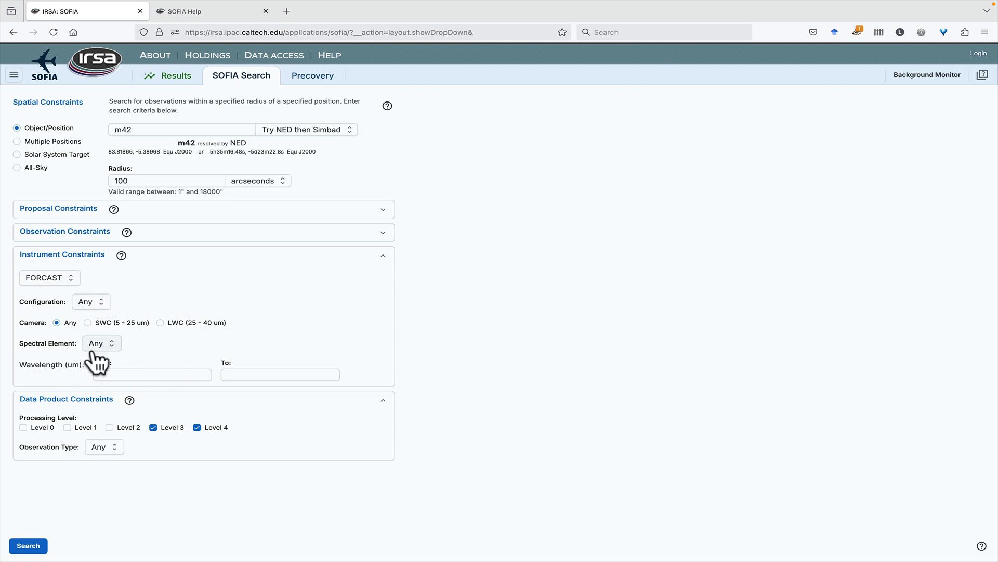
left_click(69, 277)
left_click(59, 298)
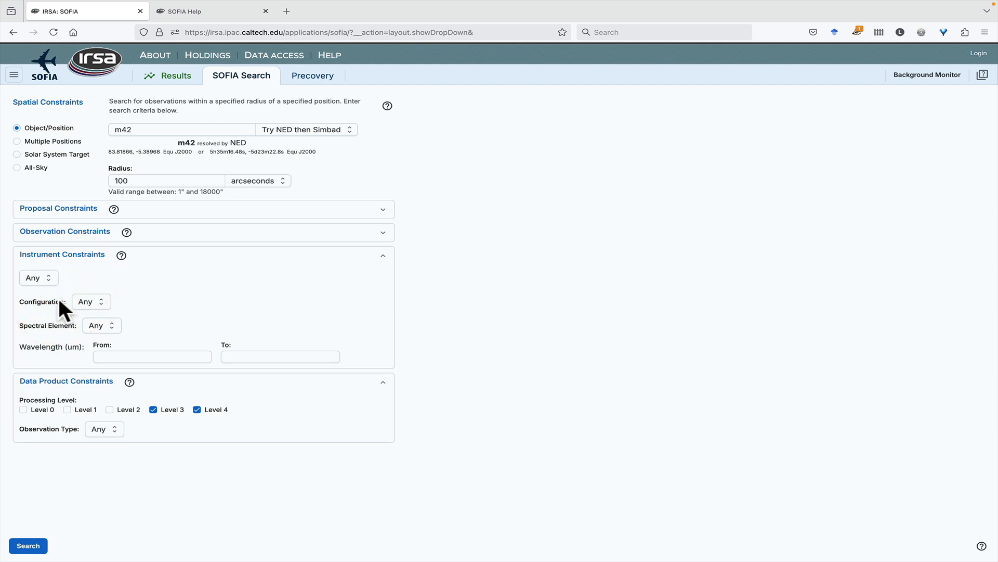
left_click(152, 254)
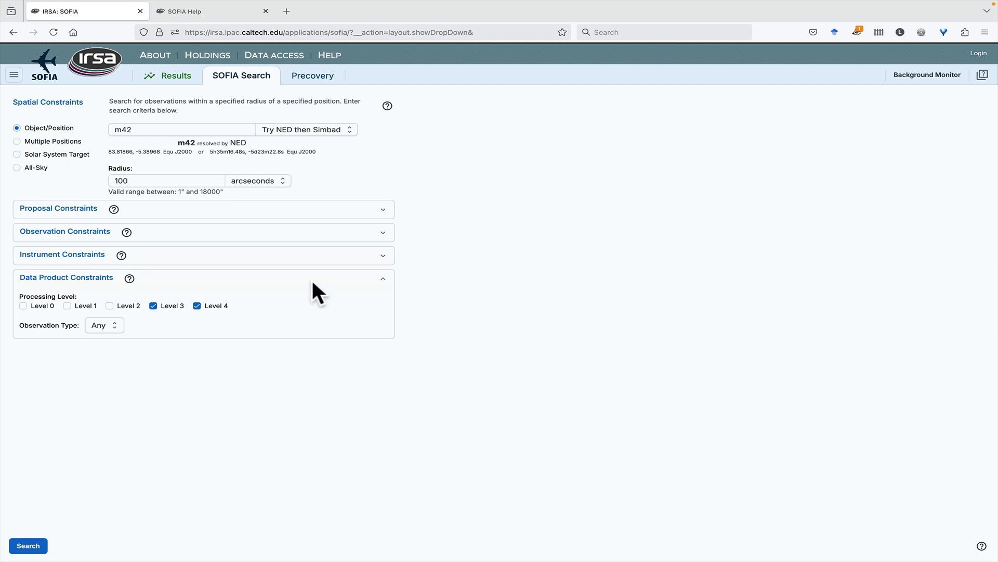
Run the search and inspect the details of several AOR results, ending on AOR 04_0058_2
left_click(32, 546)
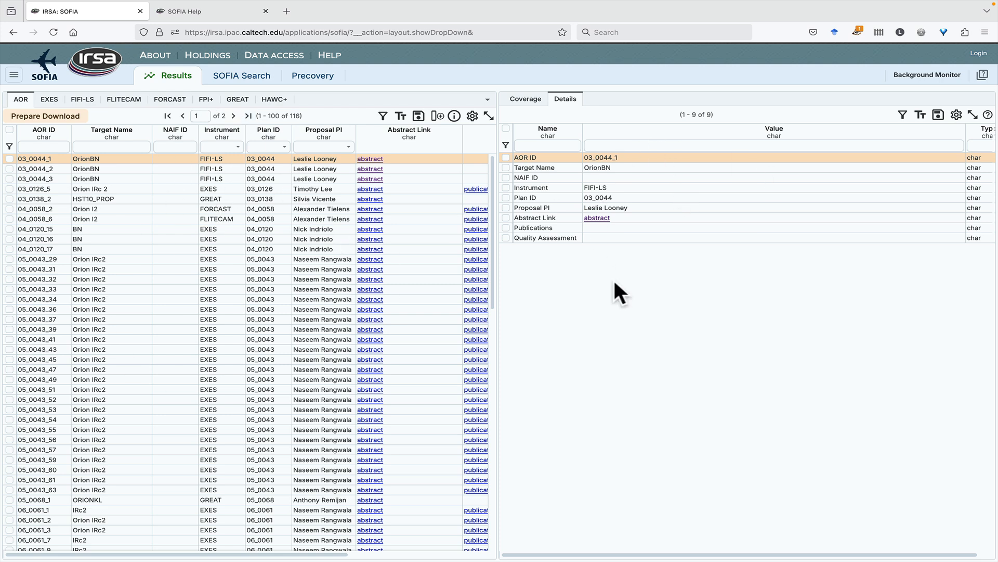
left_click(249, 169)
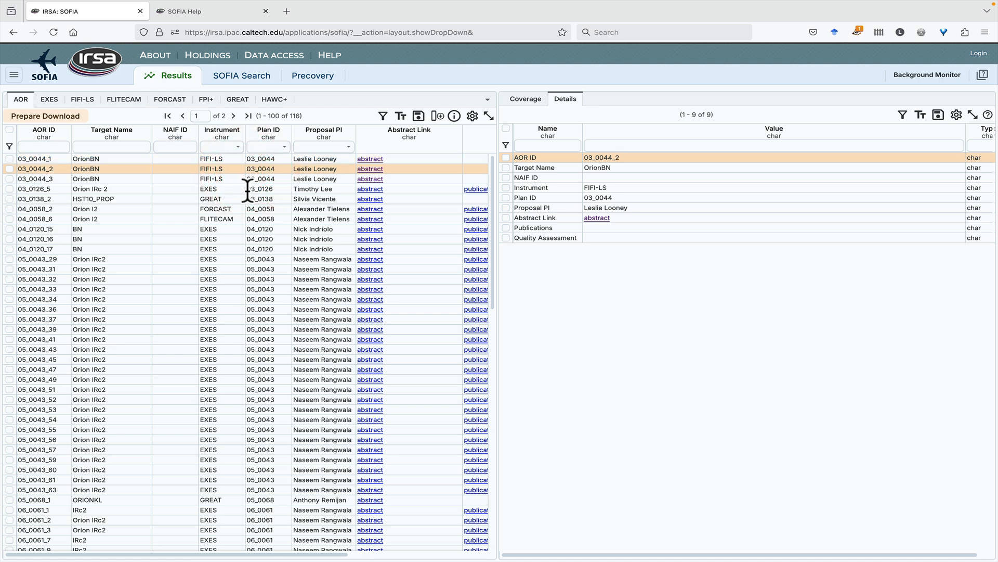
left_click(247, 190)
left_click(240, 208)
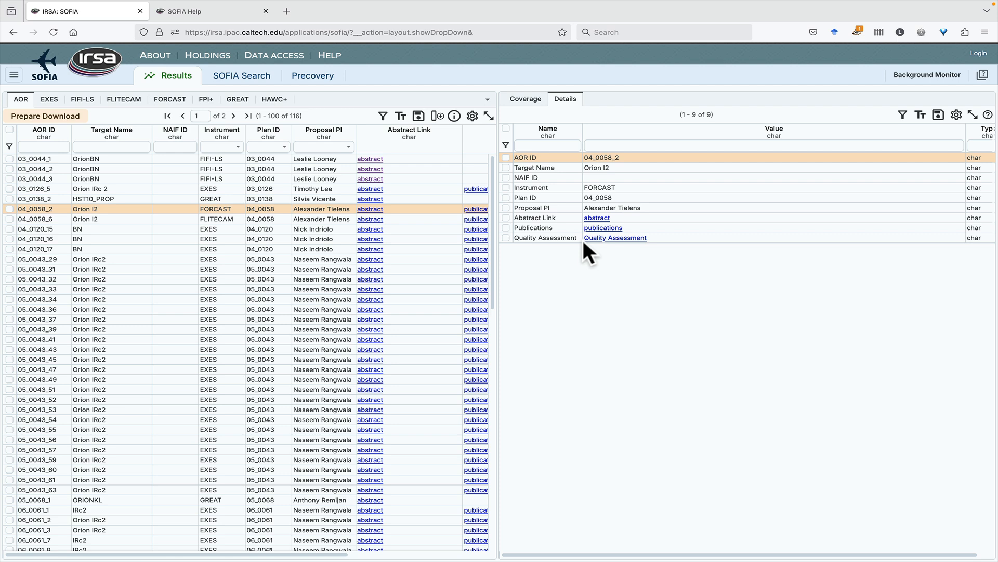
Show the coverage map of the search results and examine the observation footprints around the target
left_click(527, 100)
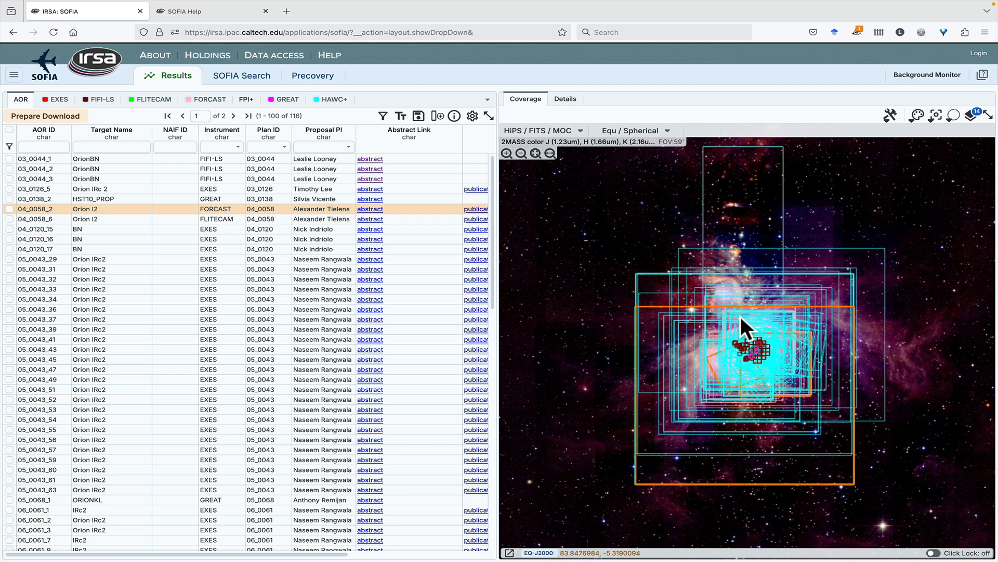
scroll(761, 340, "up", 4)
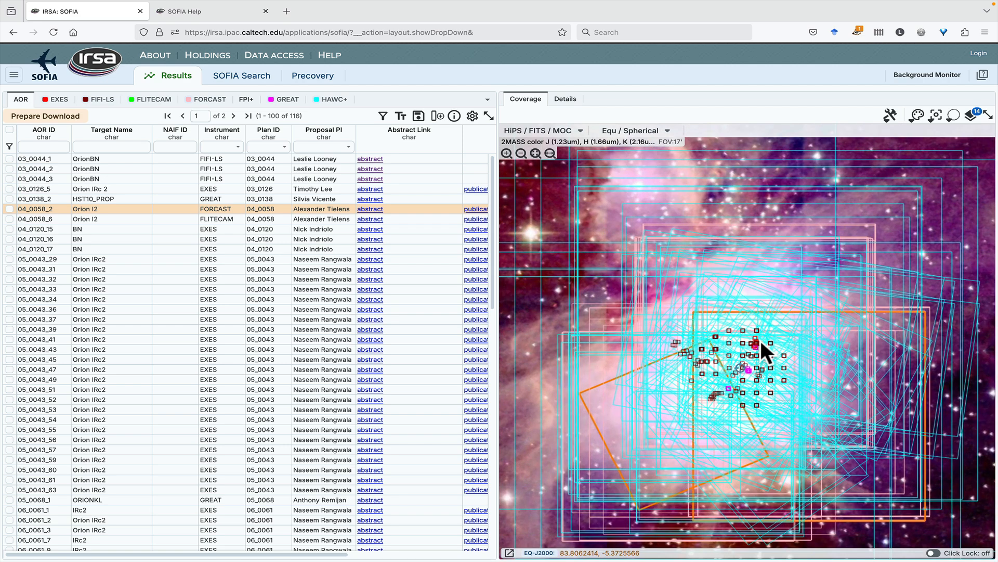
scroll(760, 340, "up", 2)
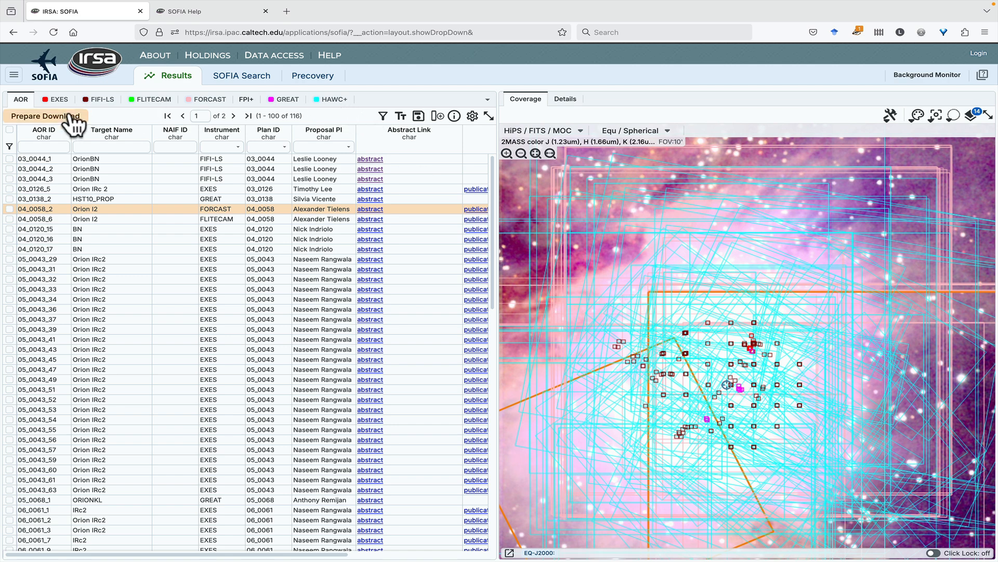
Show the EXES results table and examine the overall footprint coverage on the sky map
left_click(59, 100)
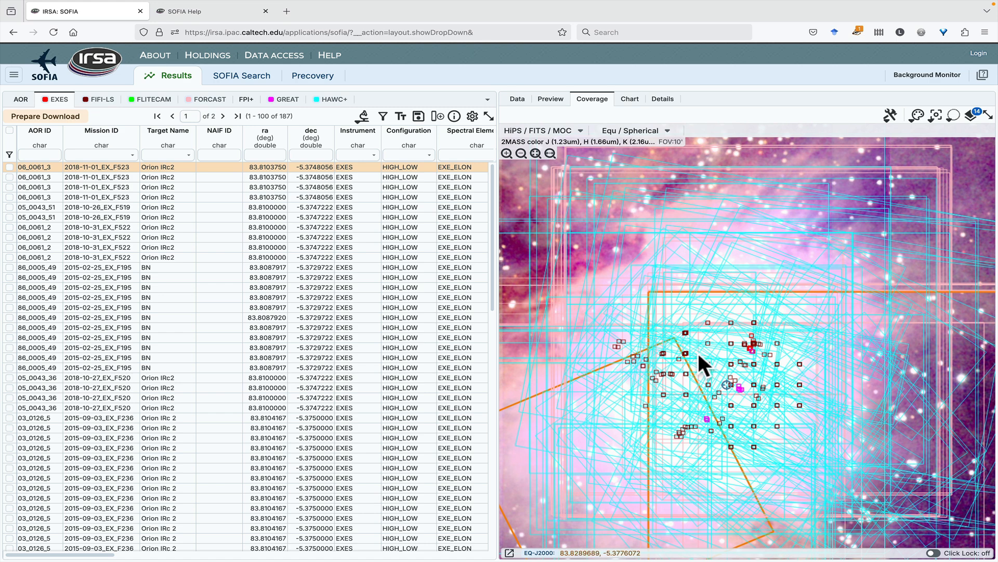
scroll(697, 351, "down", 3)
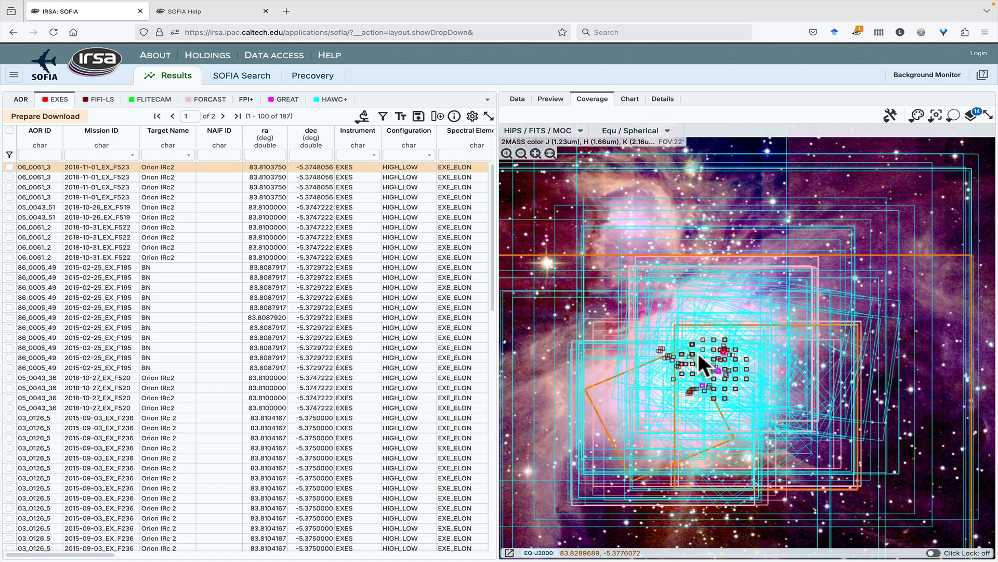
scroll(698, 352, "down", 1)
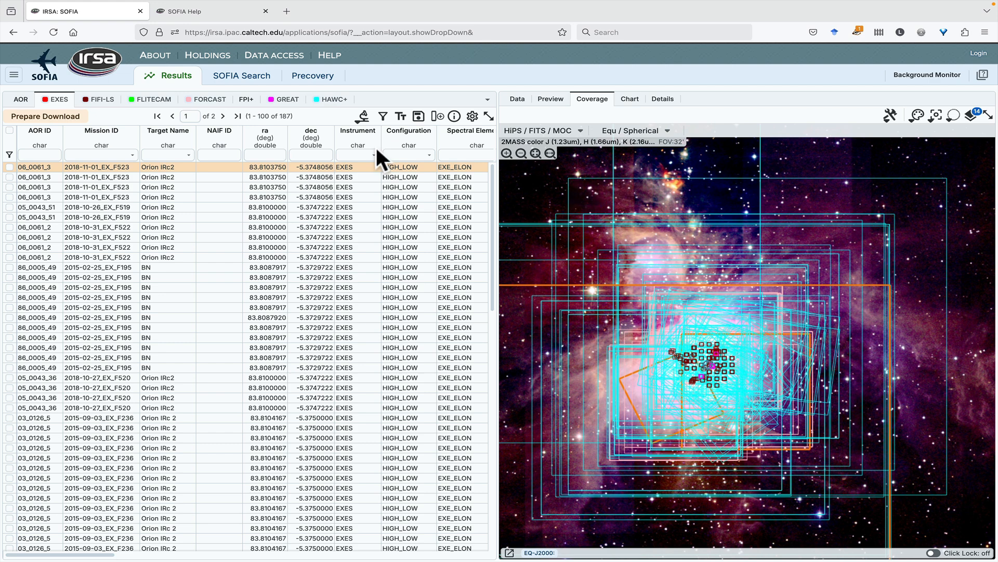
Show the HAWC+ results and select several large footprints on the coverage map to find their matching table rows
left_click(331, 99)
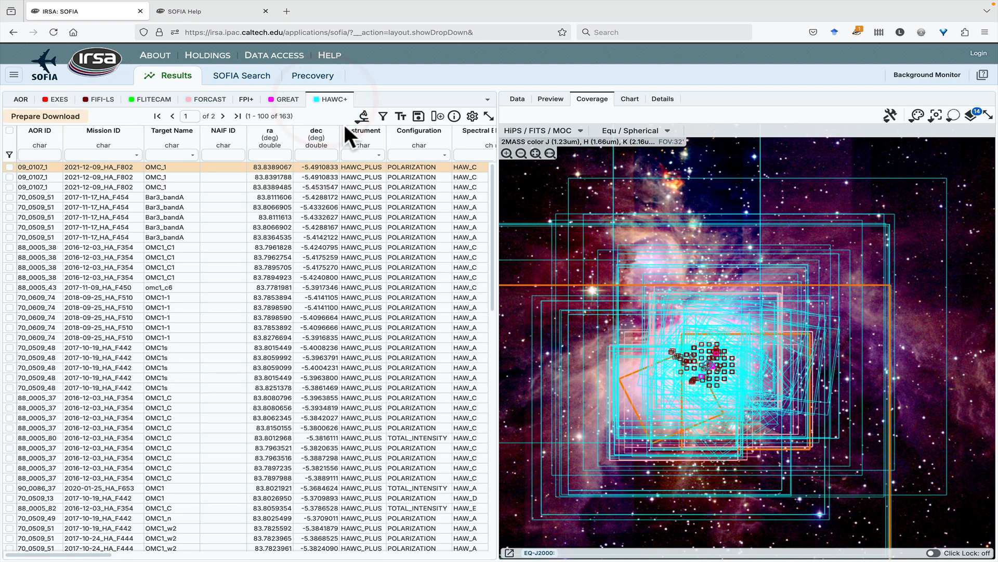
left_click(789, 175)
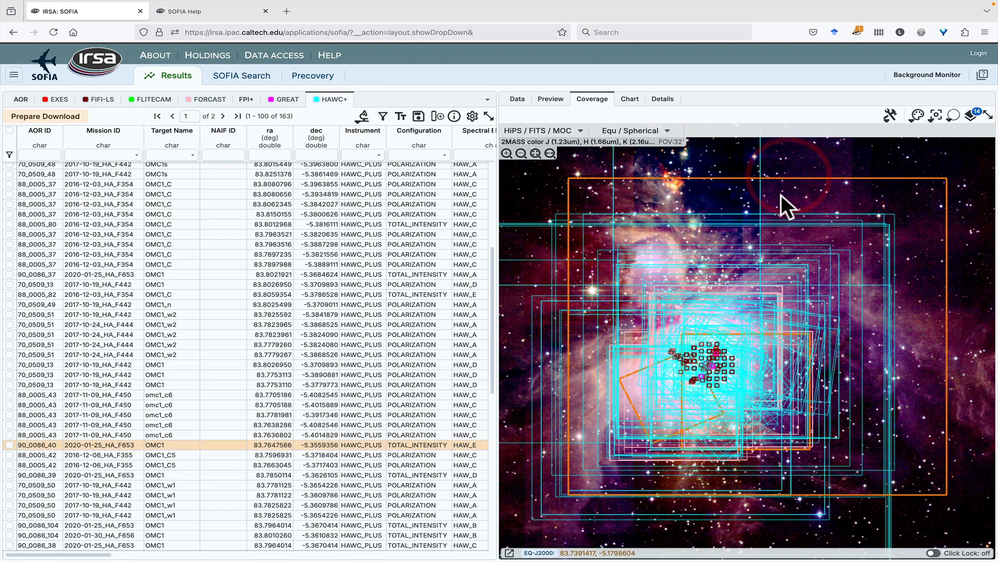
left_click(791, 212)
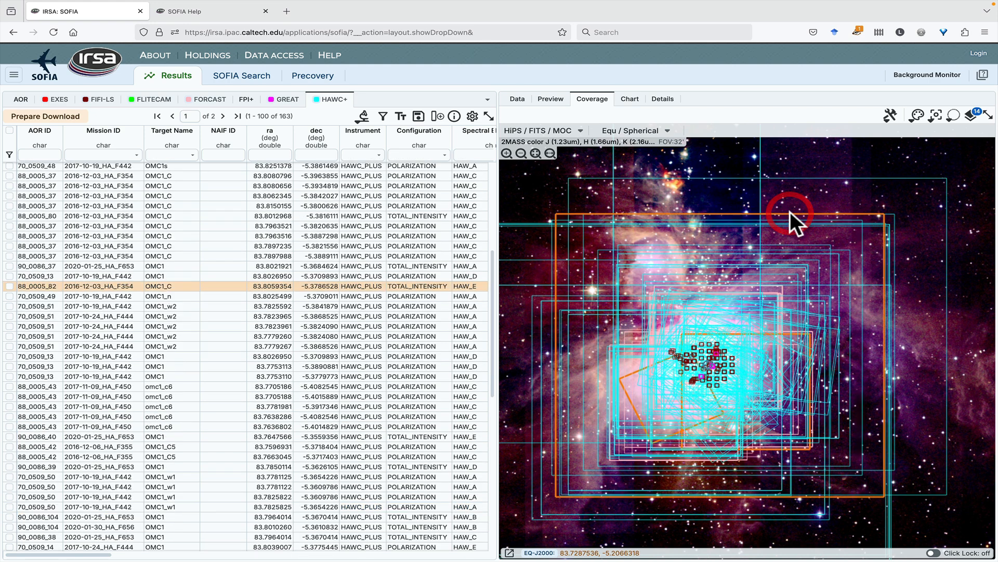
left_click(867, 285)
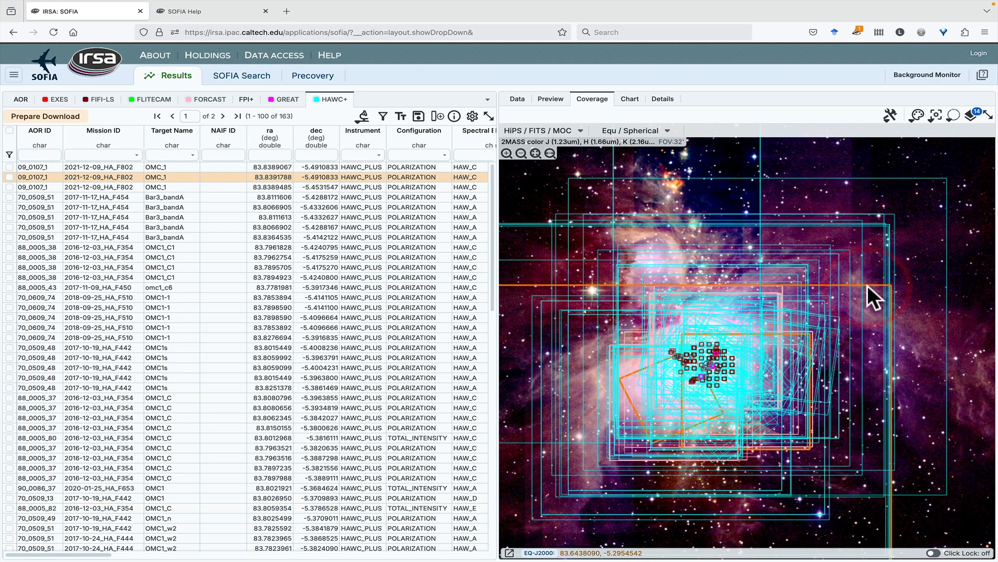
left_click(857, 363)
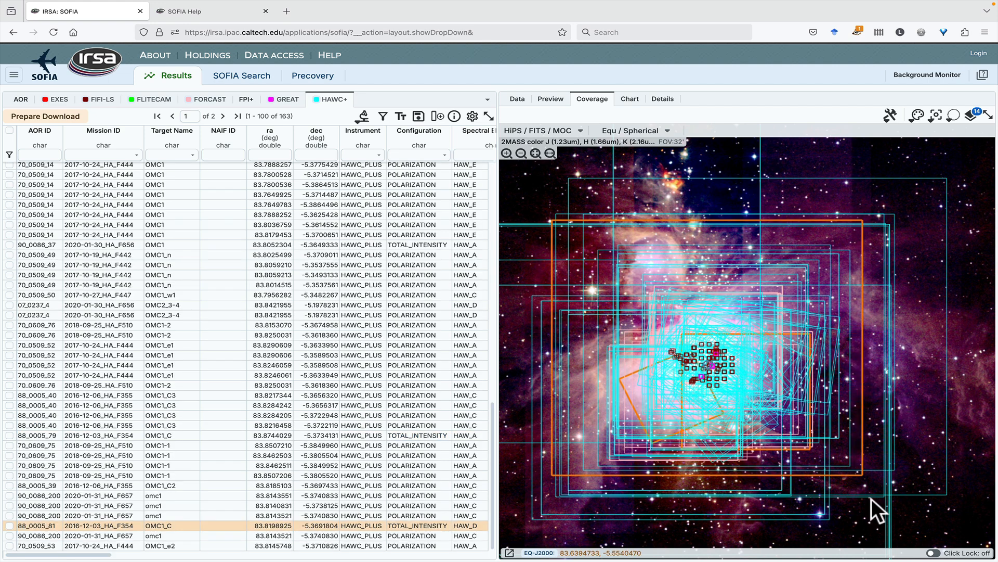
left_click(871, 499)
left_click(827, 514)
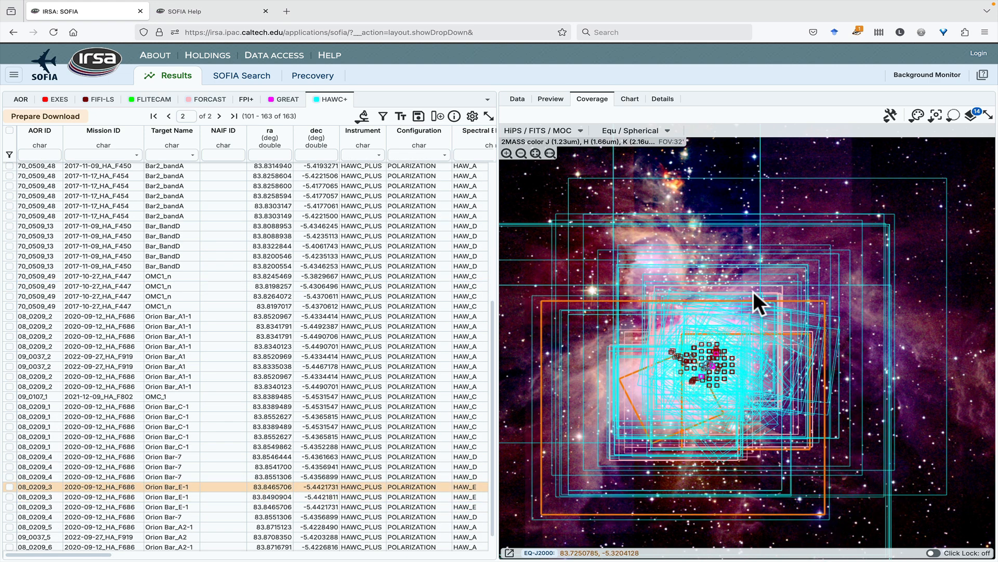
Show the FORCAST results and select footprints near the nebula's upper edge on the map to find their table rows
left_click(207, 99)
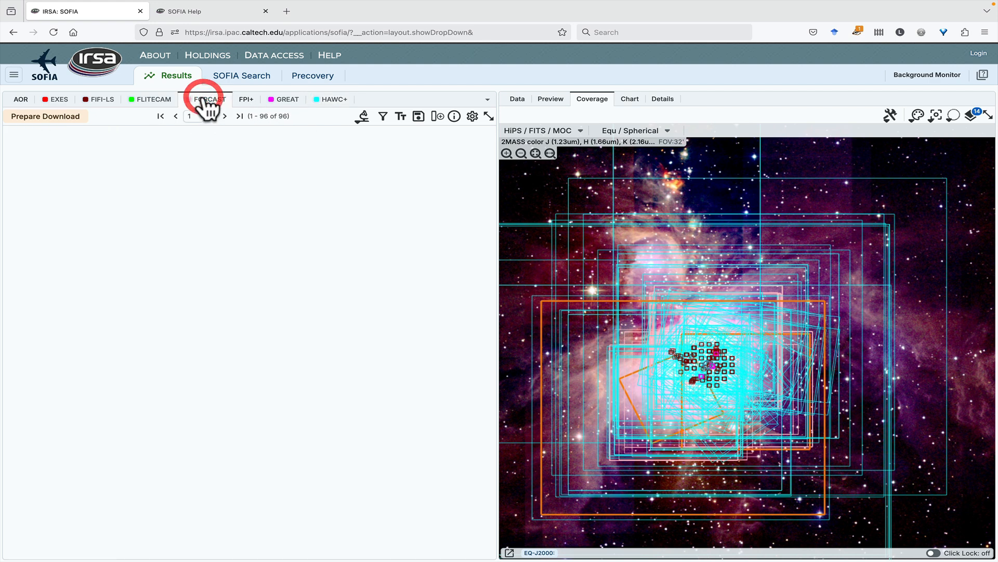
left_click(784, 289)
left_click(781, 288)
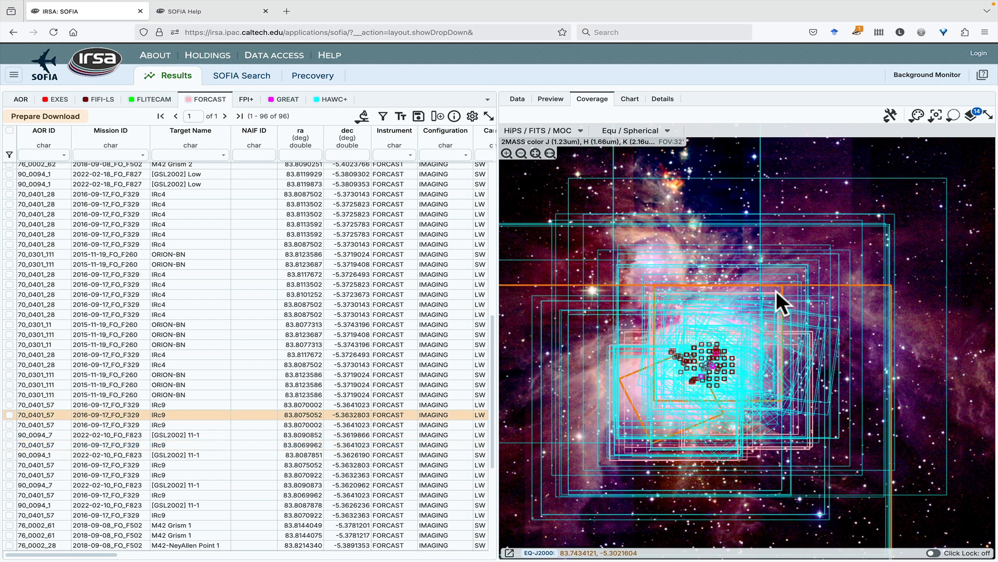
left_click(776, 290)
Select several IRc4 and ORION-BN rows in the FORCAST table to locate their footprints on the coverage map
left_click(266, 247)
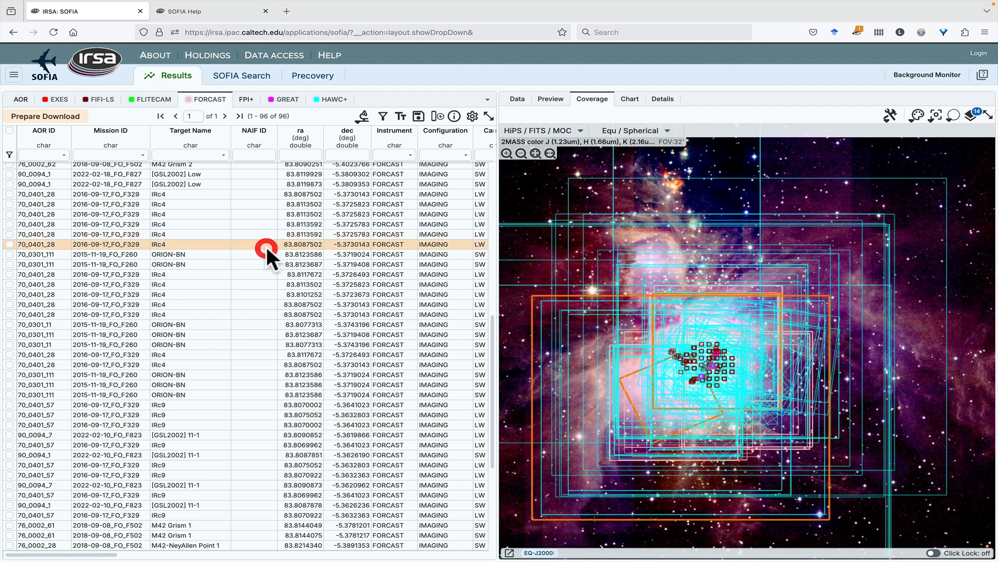
left_click(263, 223)
left_click(259, 210)
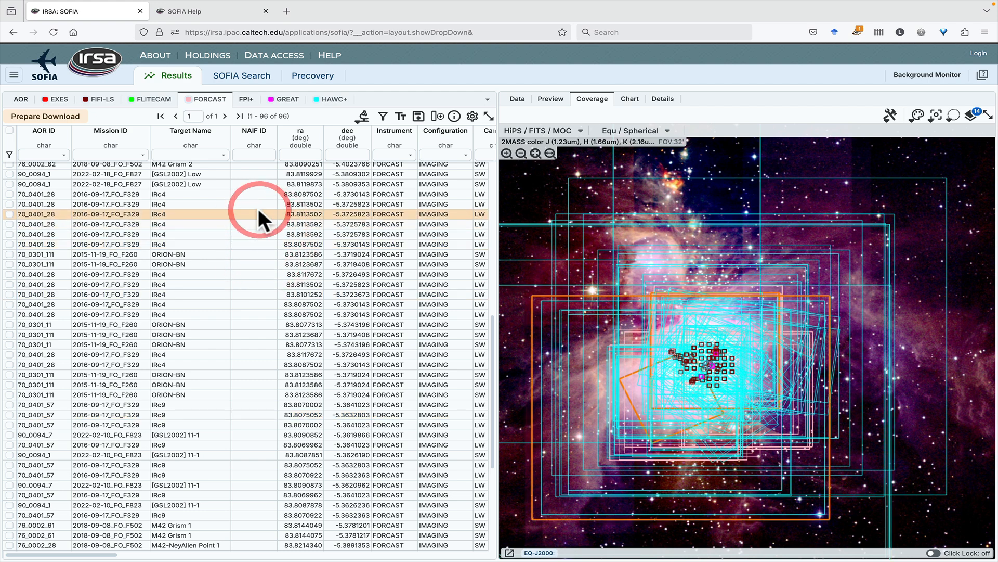
left_click(270, 314)
left_click(294, 346)
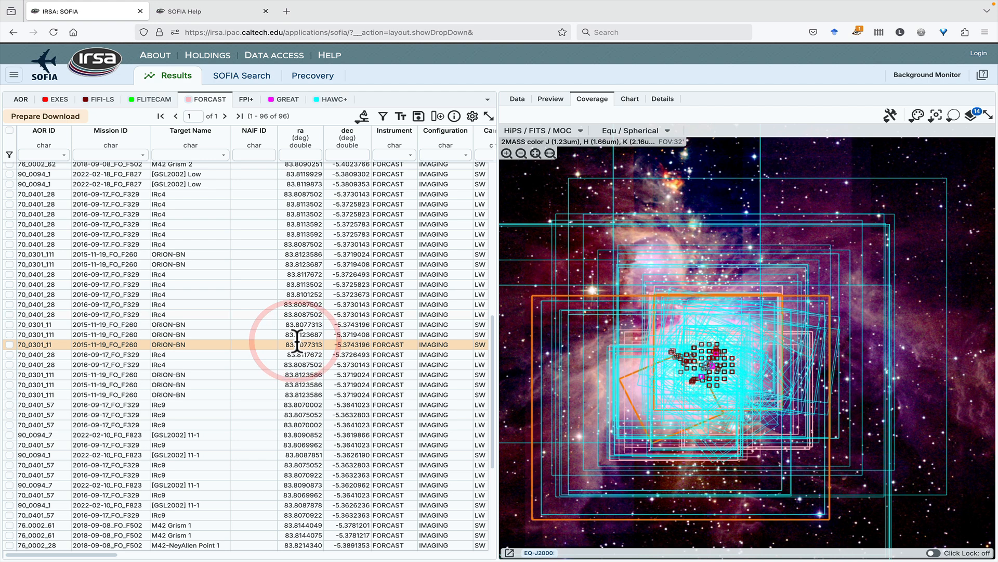
Show the FIFI-LS results and examine the data product and file contents of the first M42 row
left_click(100, 100)
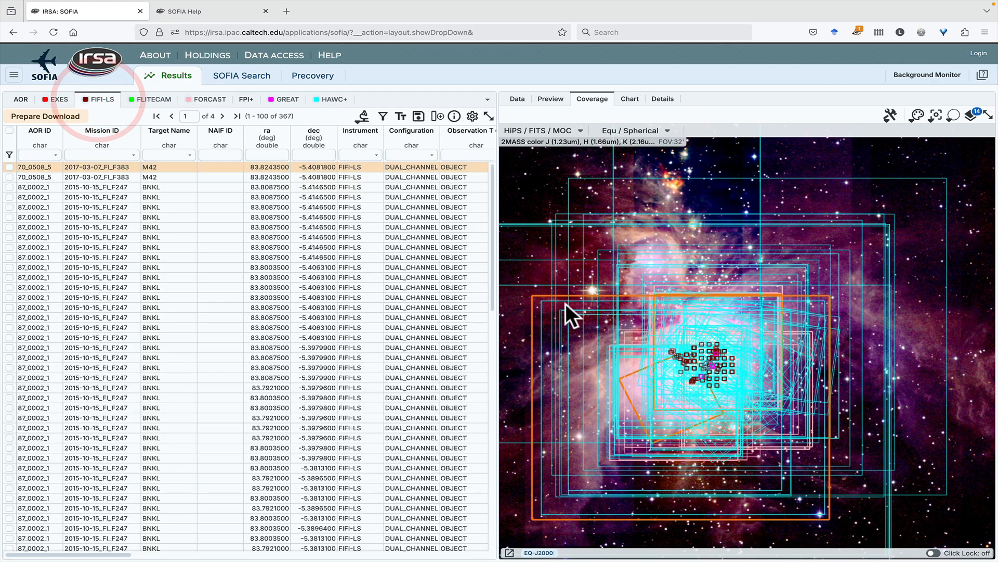
scroll(689, 366, "up", 3)
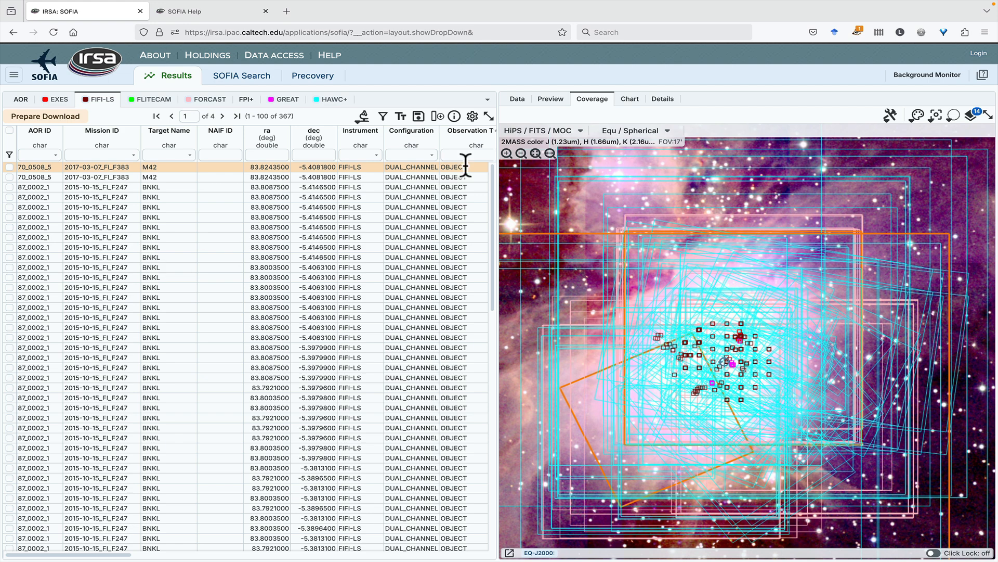
left_click(516, 101)
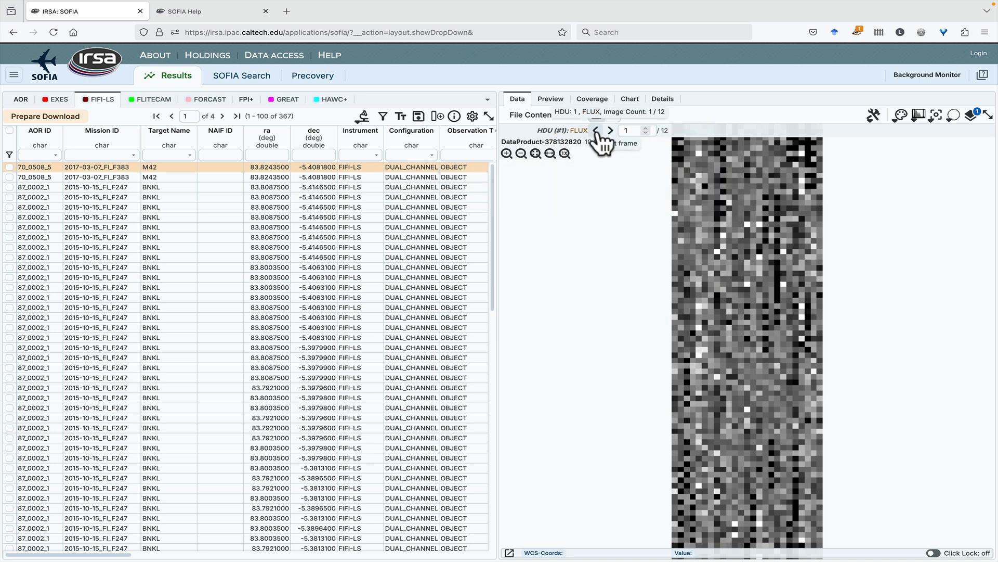
left_click(536, 115)
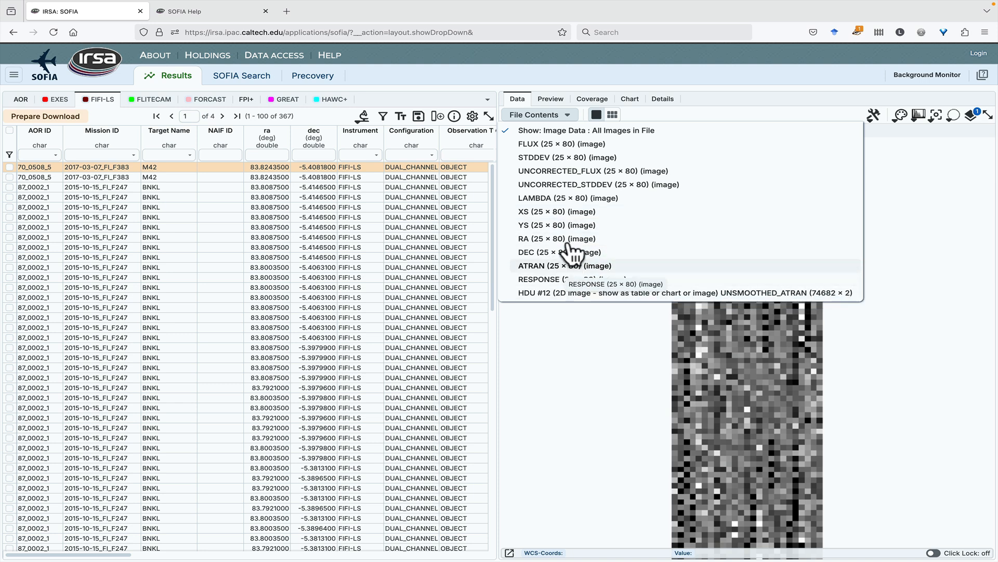
left_click(543, 117)
Step through the data product's image extensions up to HDU 4 and return to the FLUX image
left_click(611, 130)
left_click(611, 131)
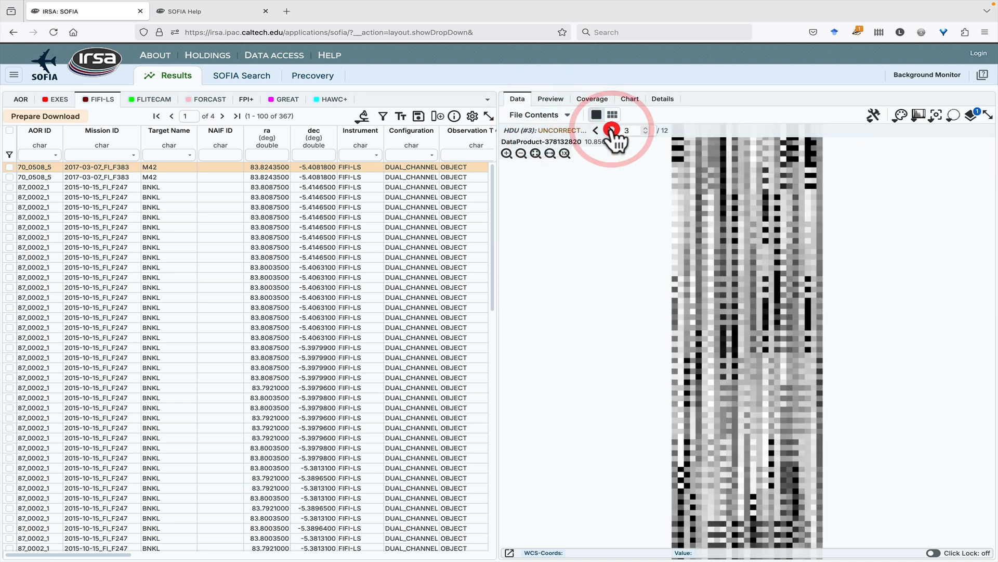
left_click(611, 131)
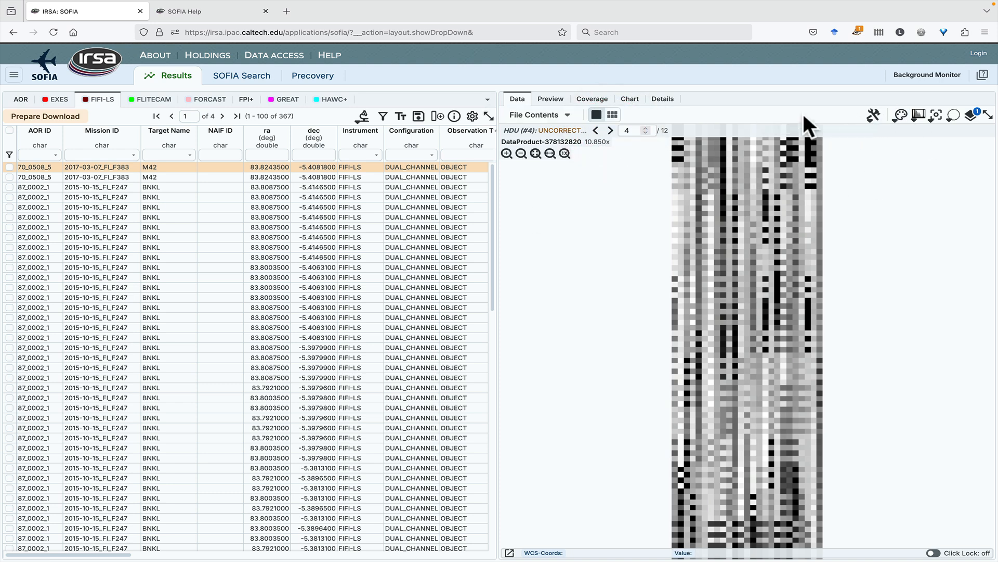
left_click(596, 130)
left_click(596, 130)
left_click(596, 131)
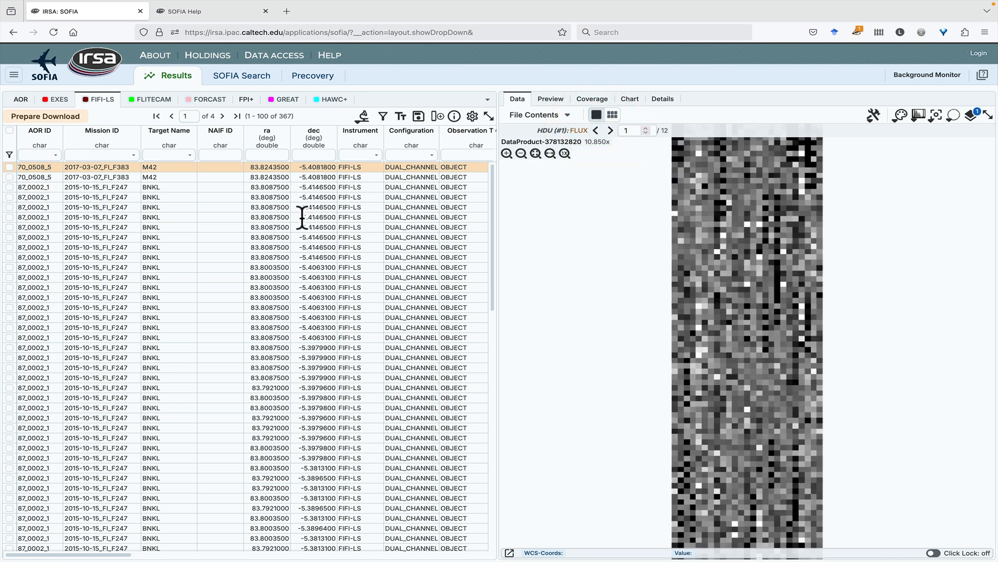
Filter the FIFI-LS table to show only LEVEL_4 in the Processing Level column
scroll(313, 220, "right", 5)
scroll(313, 221, "right", 2)
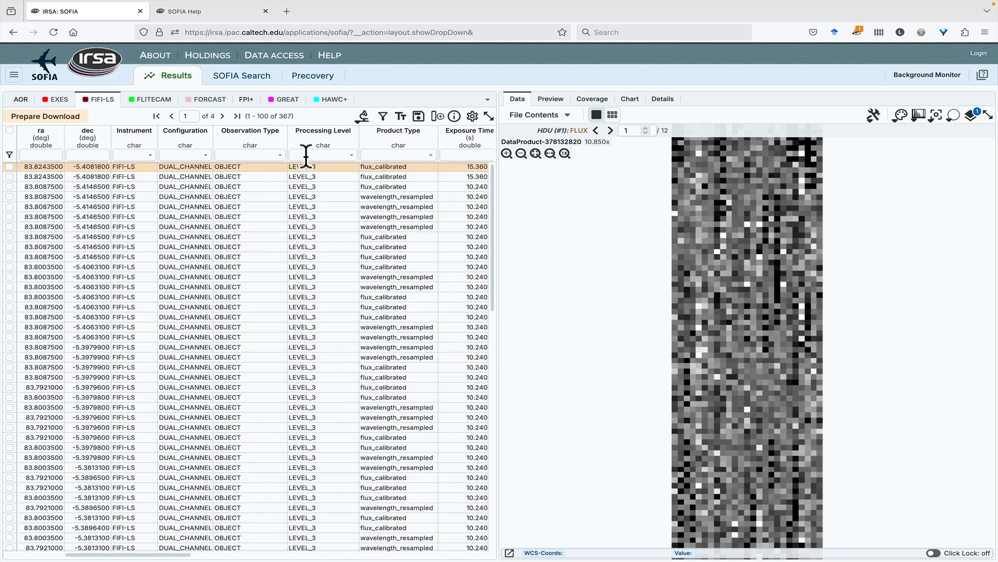
left_click(352, 155)
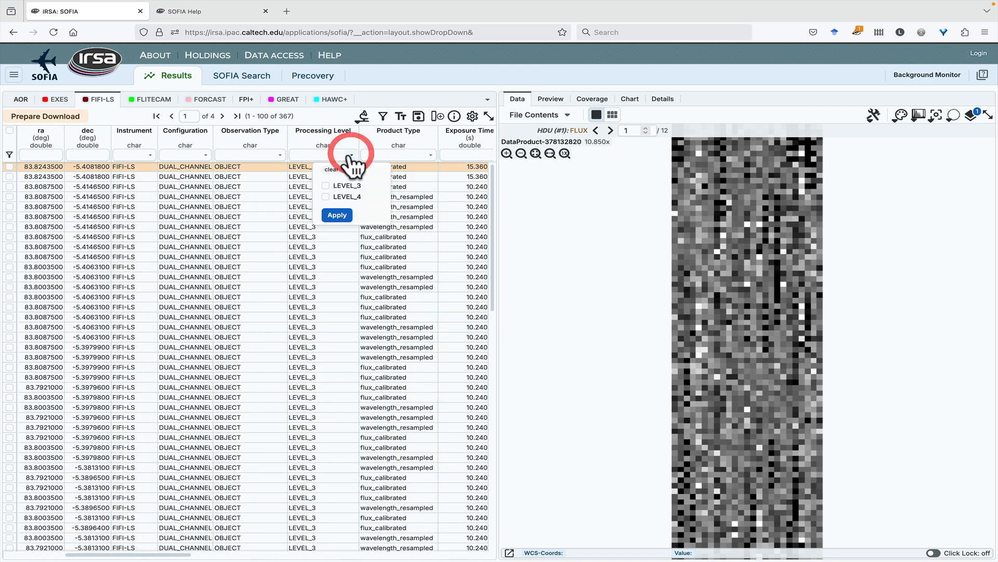
left_click(326, 196)
left_click(336, 214)
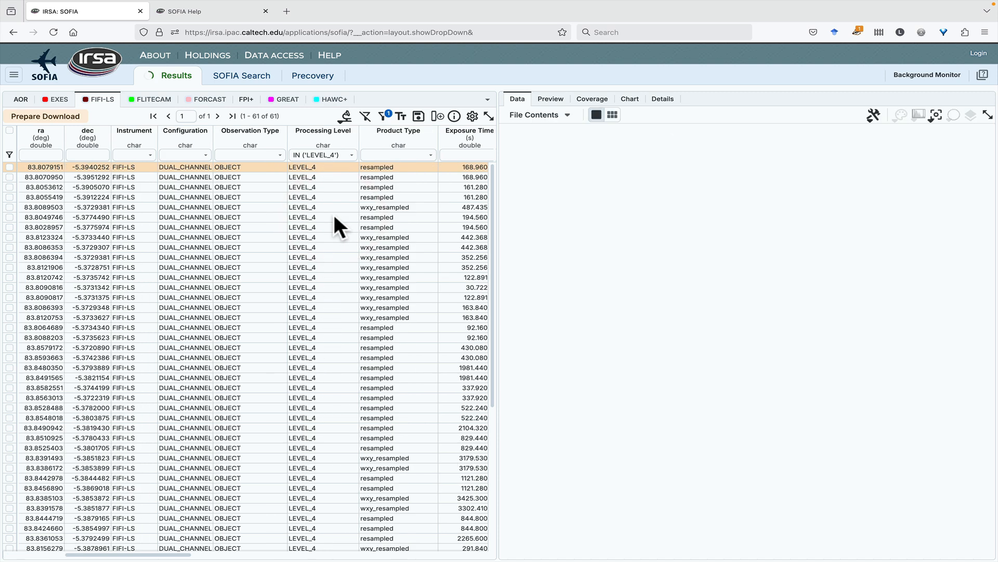
Select the wxy_resampled row with the 487.435 s exposure time and advance its FLUX cube to plane 30
left_click(388, 205)
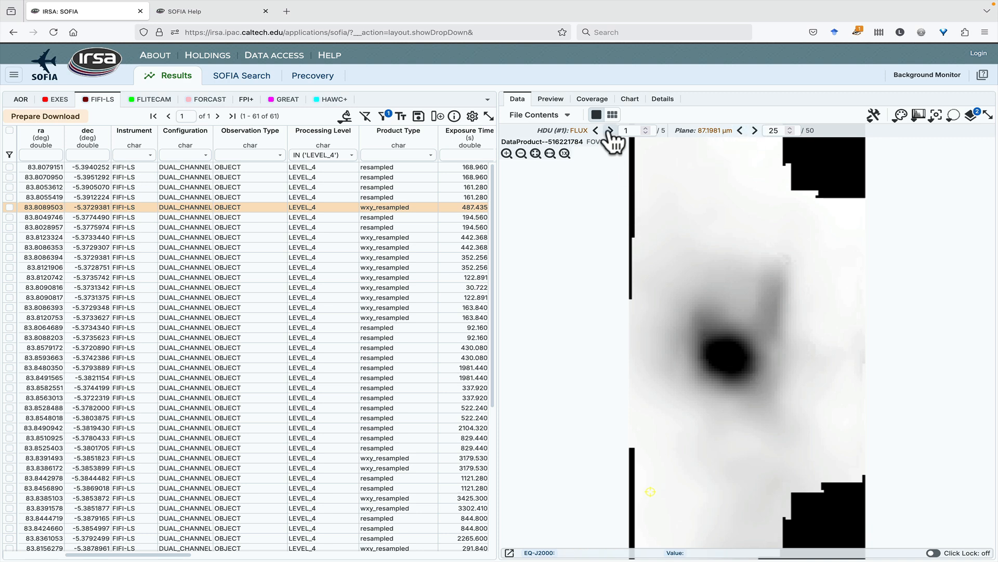
left_click(755, 131)
left_click(756, 130)
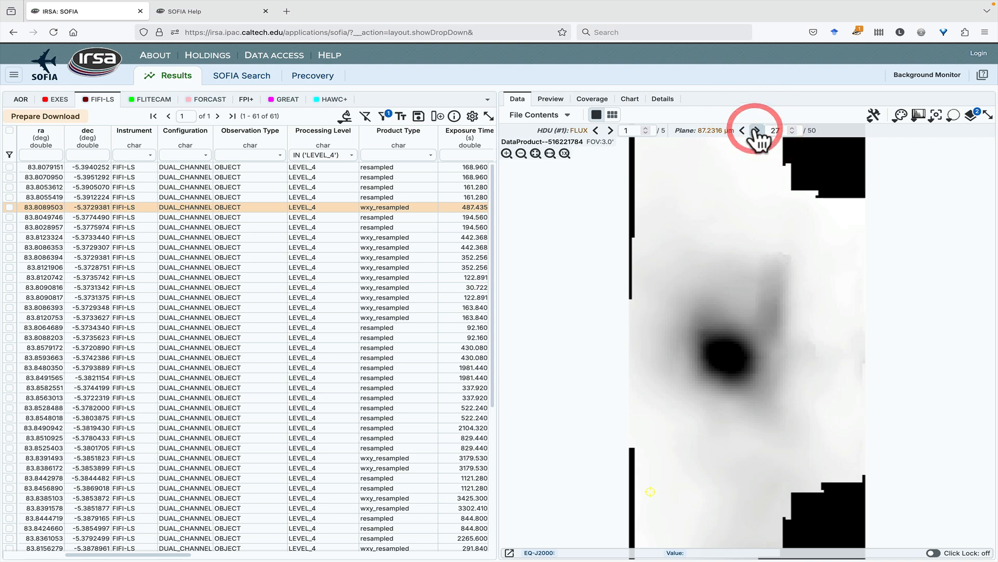
left_click(755, 131)
left_click(756, 130)
left_click(756, 130)
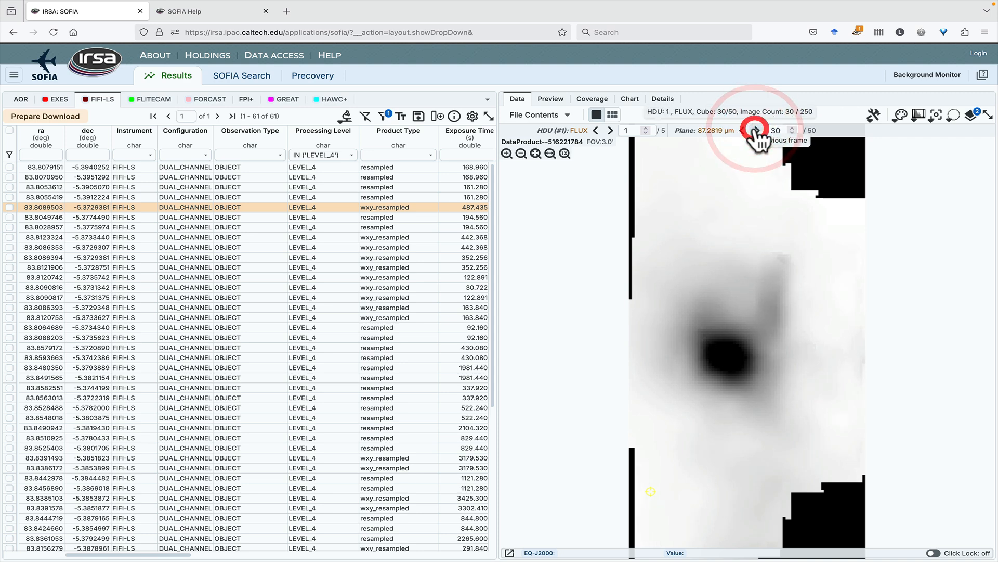
Extract z-axis spectra from the cube with a 1×1 aperture at several pixels in the dark central source
left_click(873, 116)
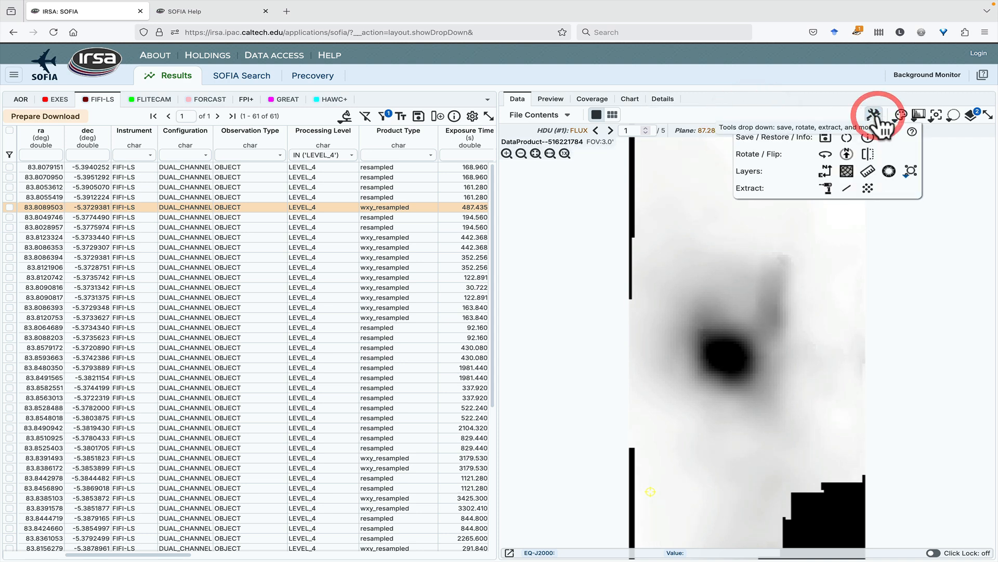
left_click(829, 188)
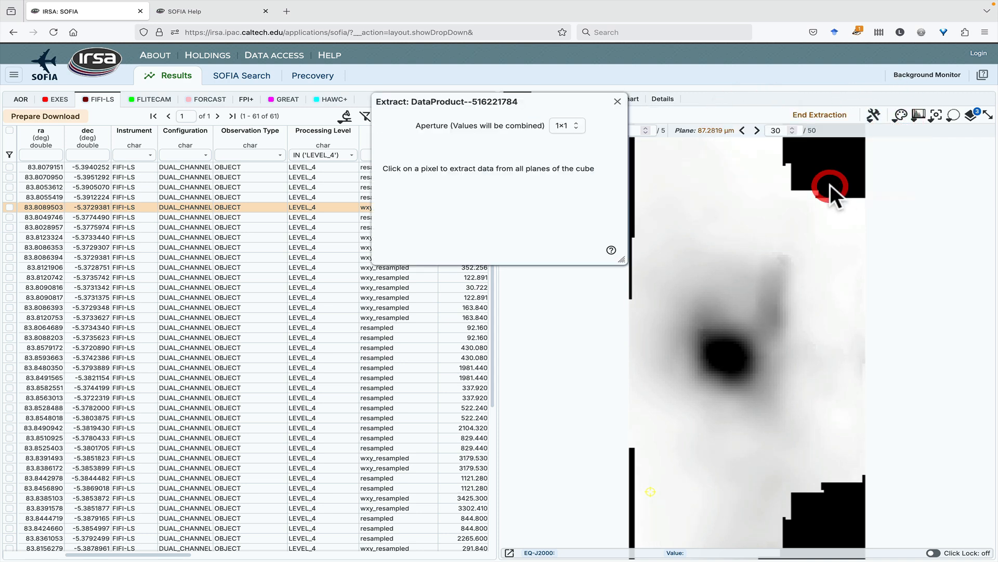
left_click(725, 360)
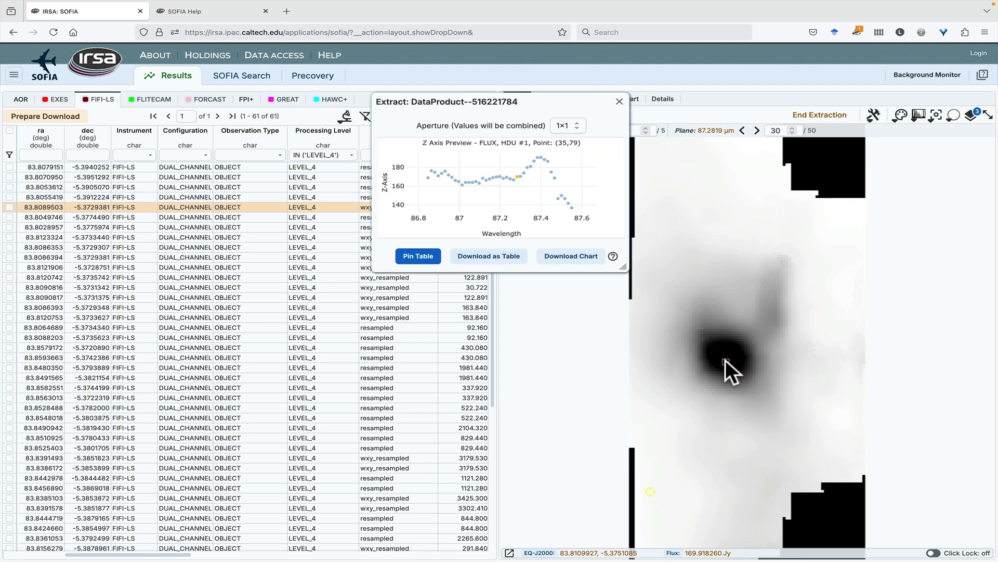
left_click(722, 351)
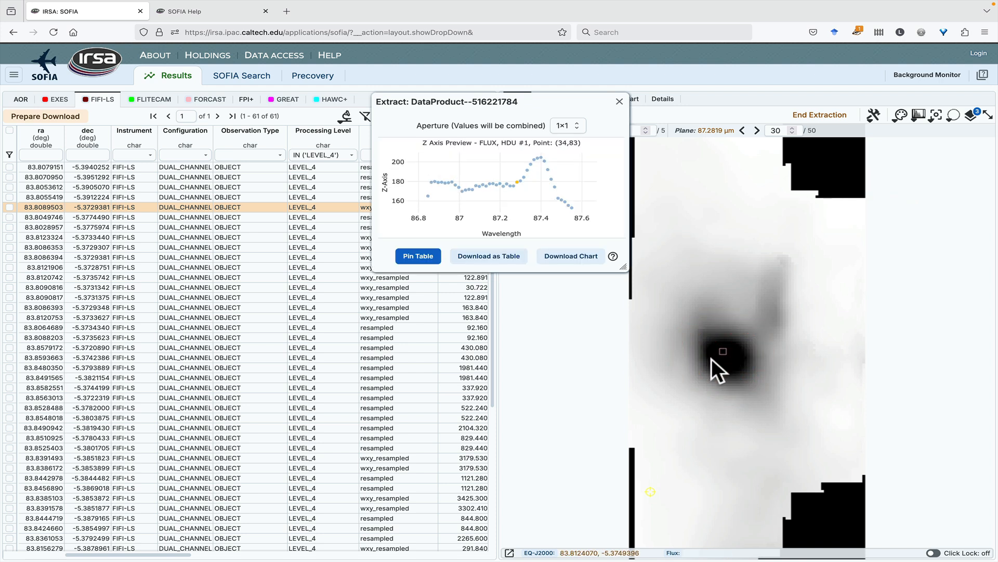
left_click(712, 358)
left_click(734, 360)
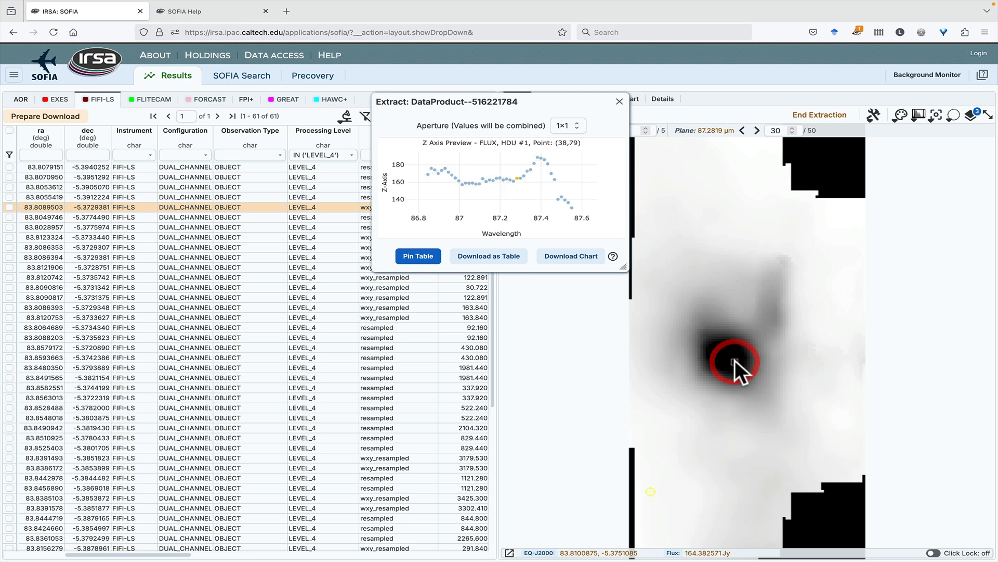
left_click(729, 347)
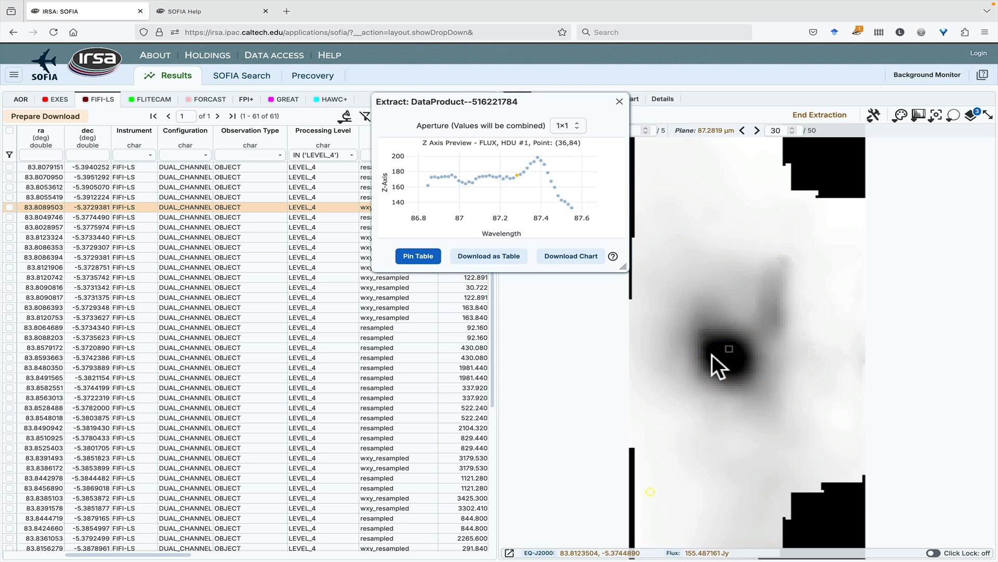
Extract the z-axis spectrum at point (30,81) on the source, pin it as a table and end the extraction
left_click(712, 355)
left_click(420, 256)
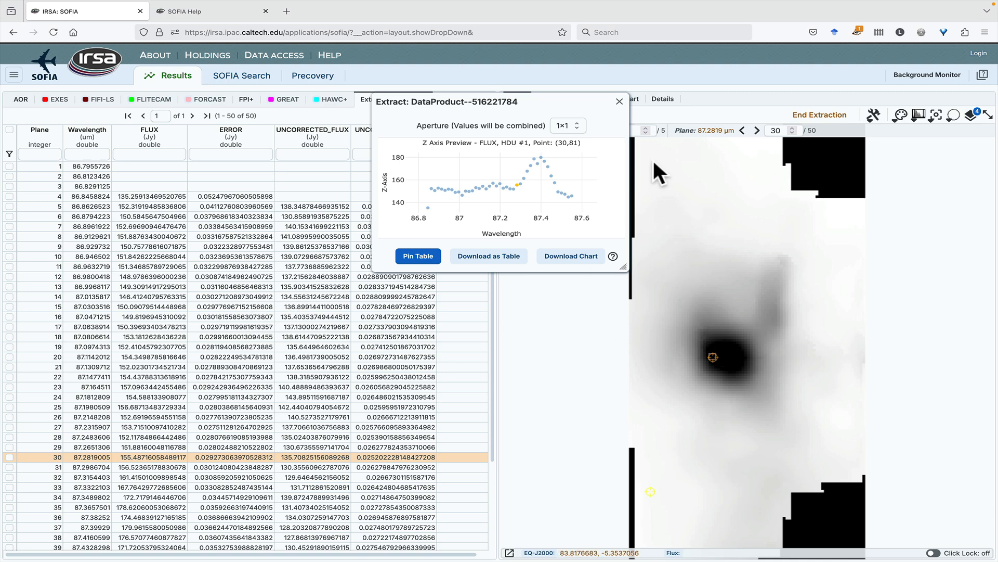
key("Escape")
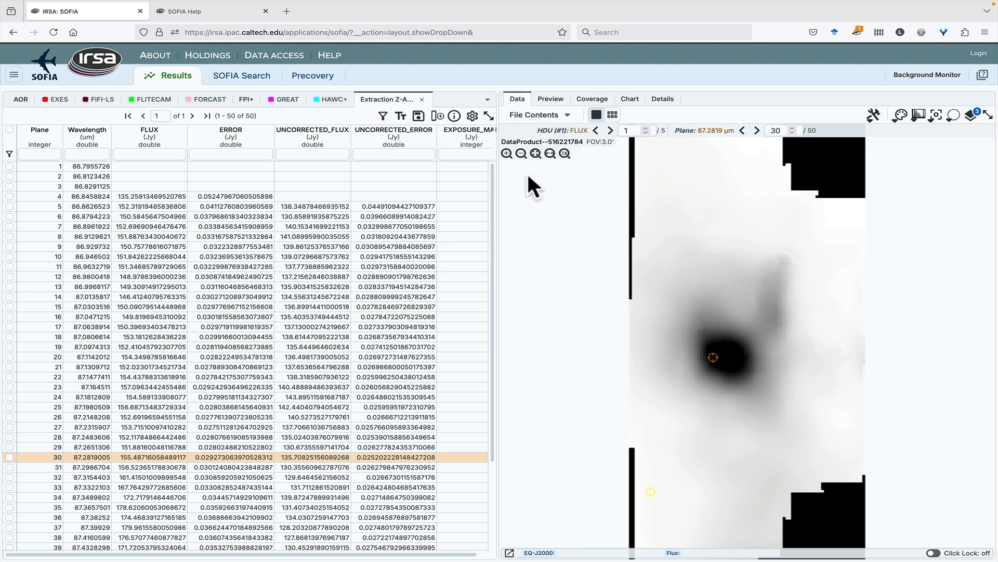
Show the EXES results and view the first Orion IRc2 row's data product as a chart
left_click(102, 104)
scroll(100, 143, "right", 5)
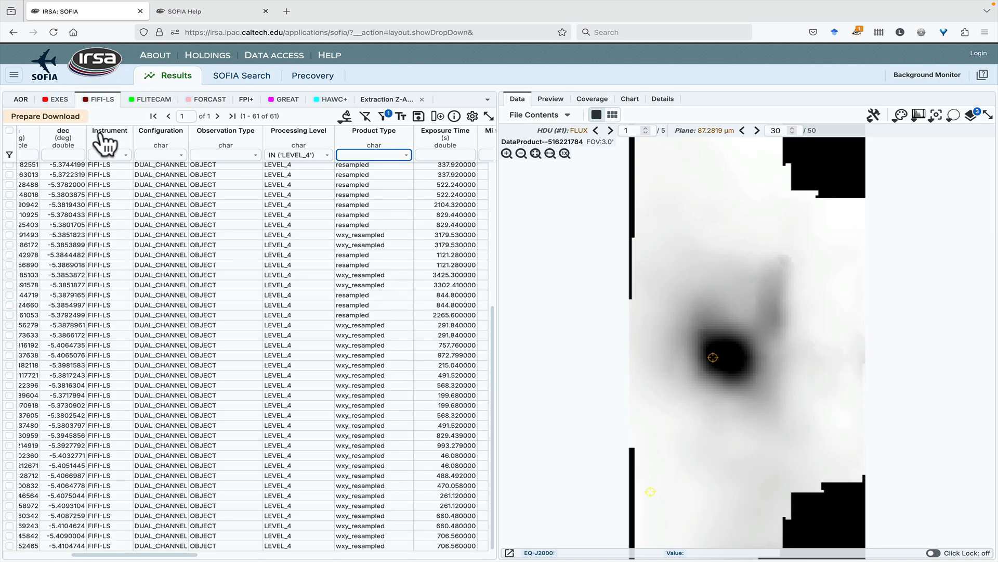
left_click(57, 99)
scroll(421, 229, "right", 5)
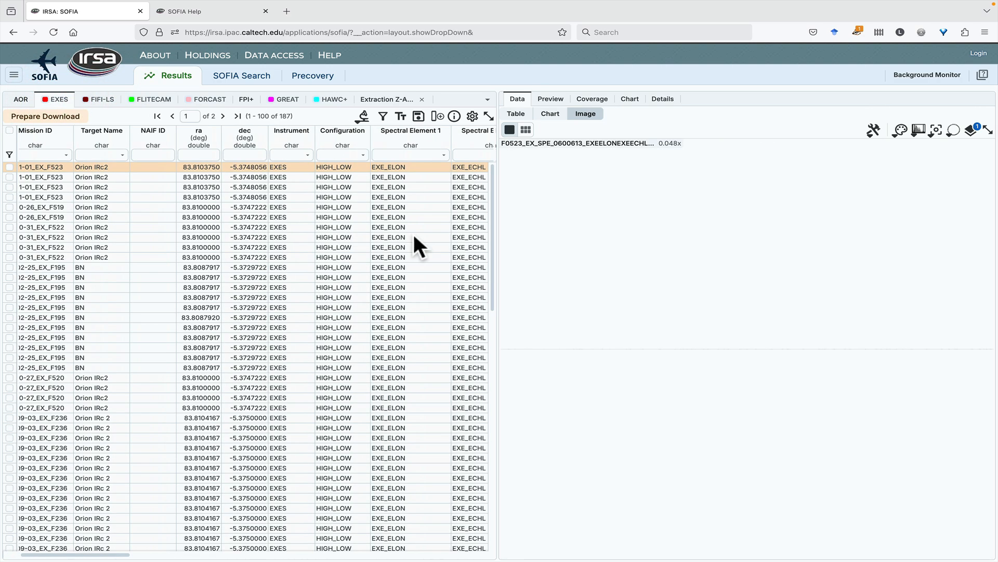
mouse_move(556, 343)
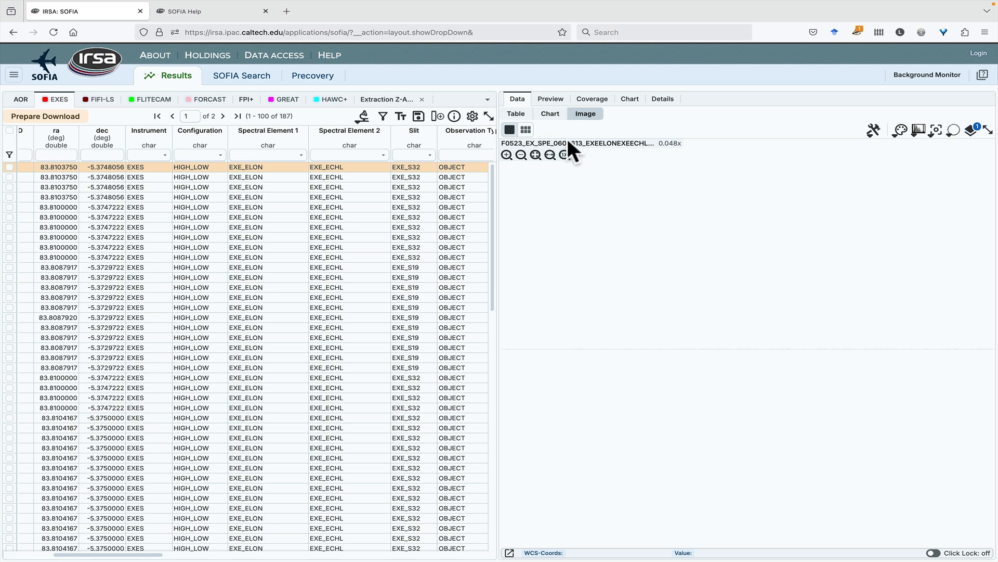
left_click(551, 114)
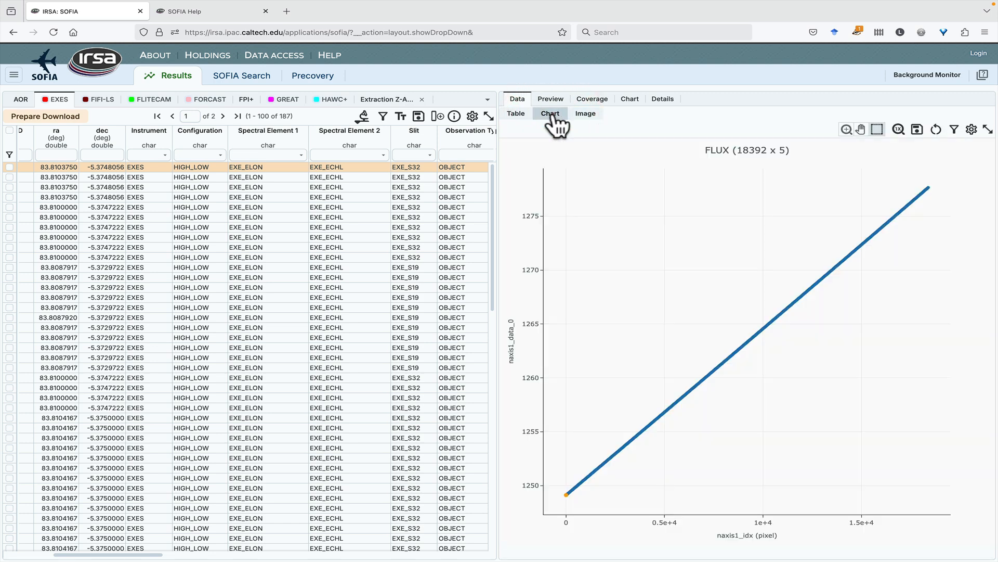
View the product's FLUX data as a table and examine the EXES results' wavelength and spectral resolution columns
left_click(518, 114)
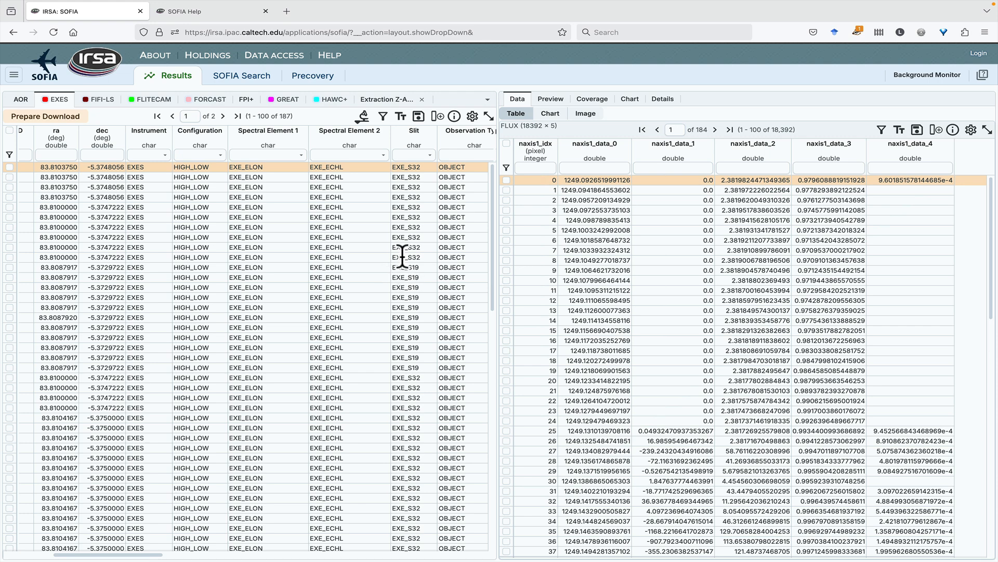
scroll(400, 255, "right", 10)
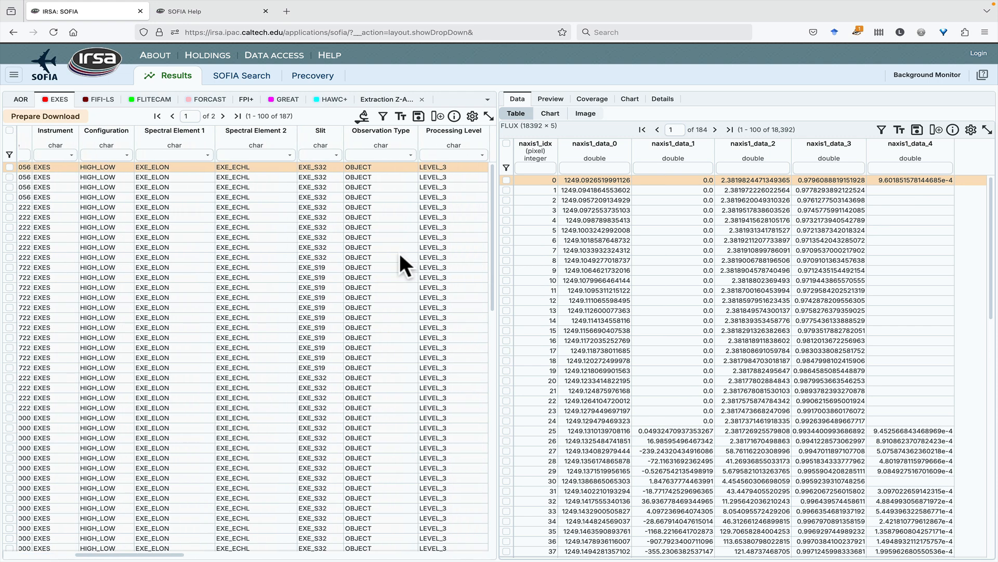
scroll(400, 253, "right", 10)
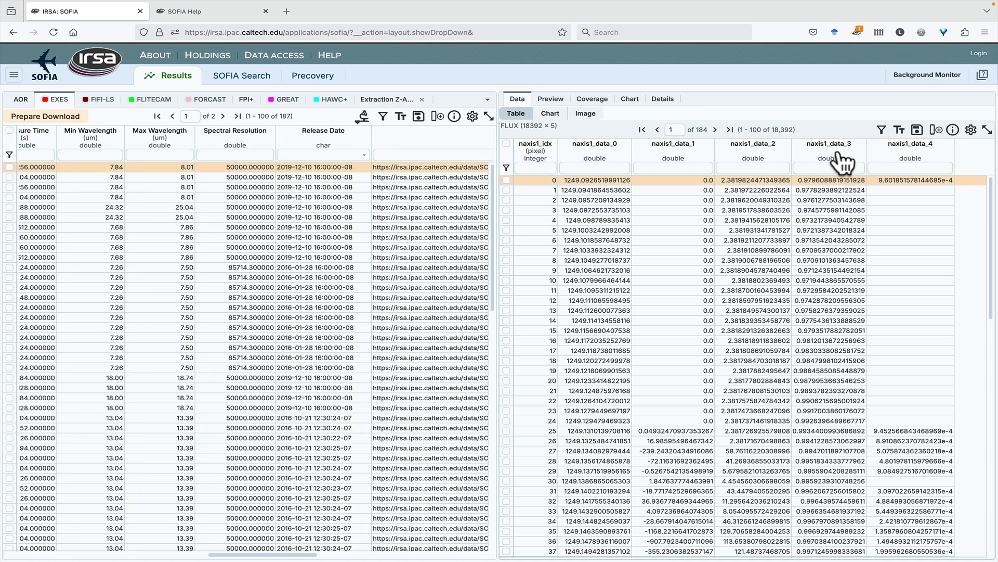
Check the FLUX chart's plot parameters without changing them and return to the product's table view
left_click(551, 114)
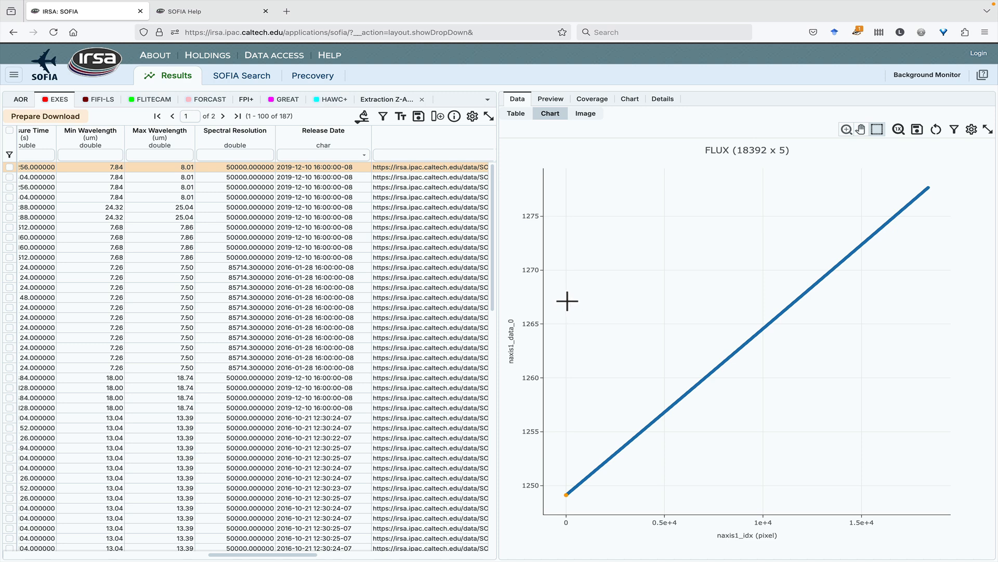
left_click(971, 129)
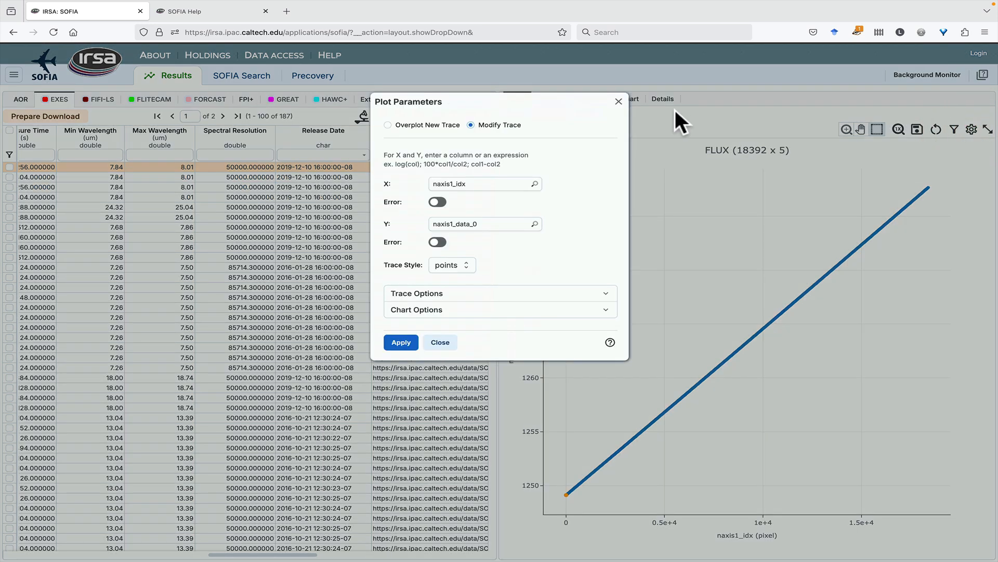
left_click(618, 102)
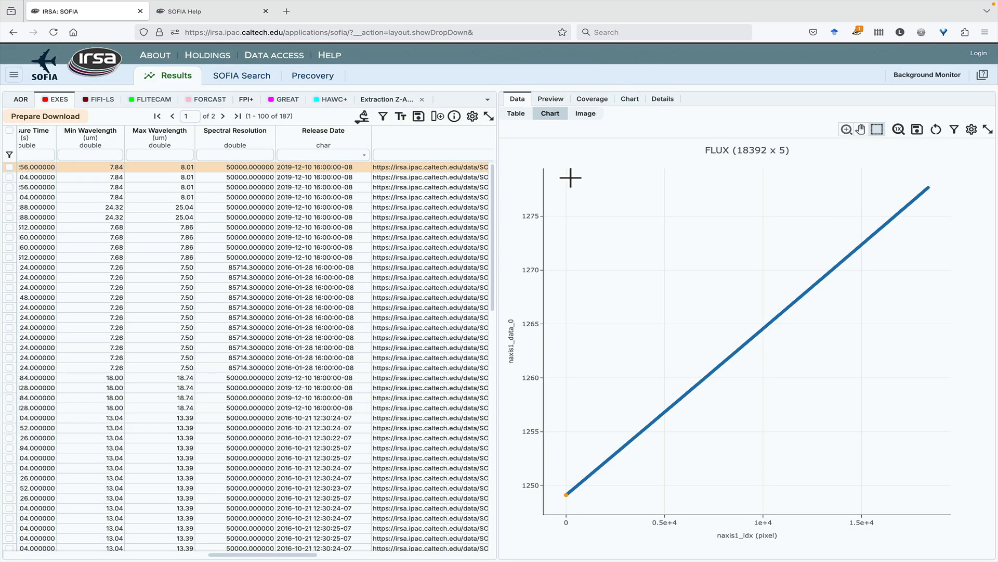
left_click(517, 114)
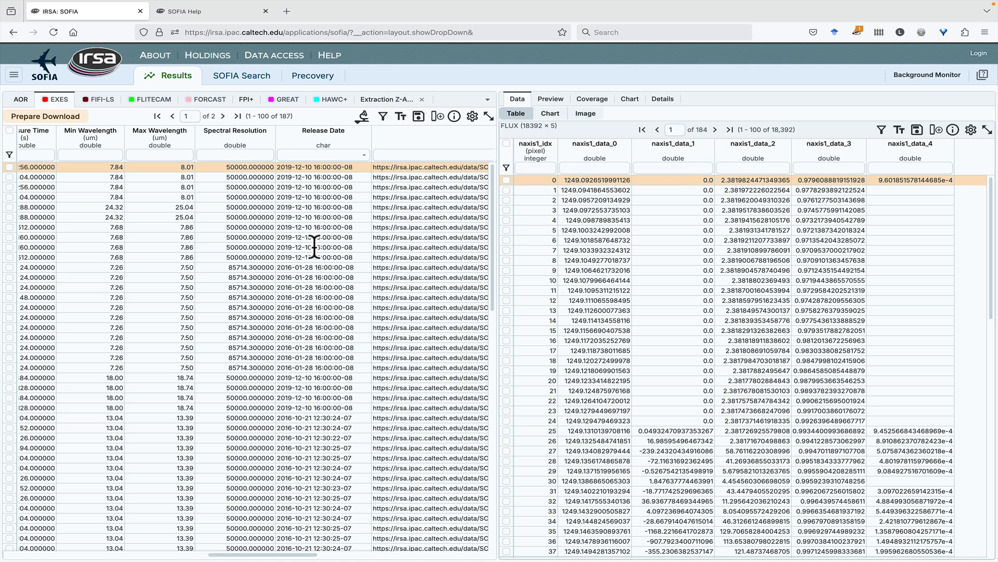
Check which processing levels are available as filters in the EXES results, leaving the table unfiltered
scroll(322, 268, "left", 8)
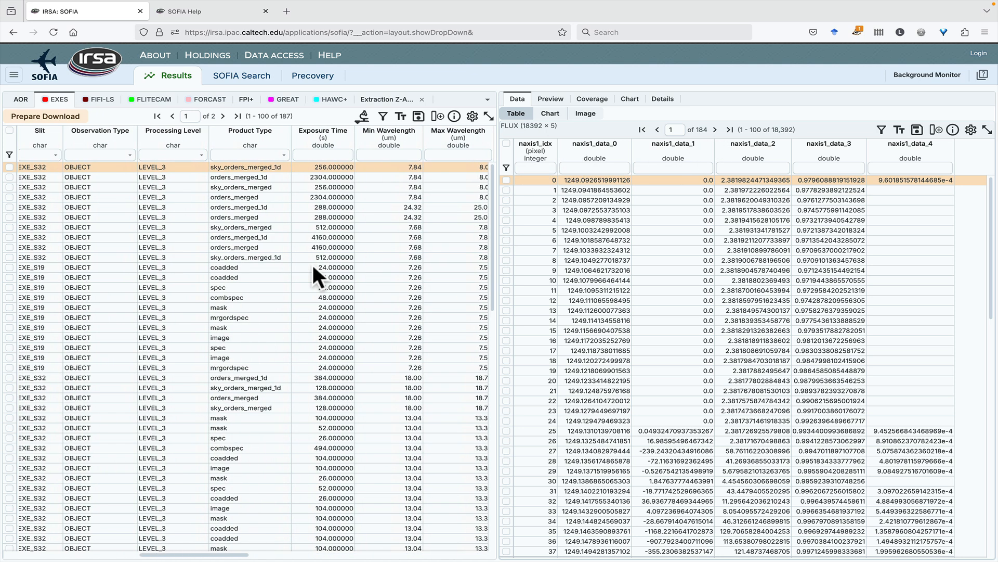
left_click(201, 155)
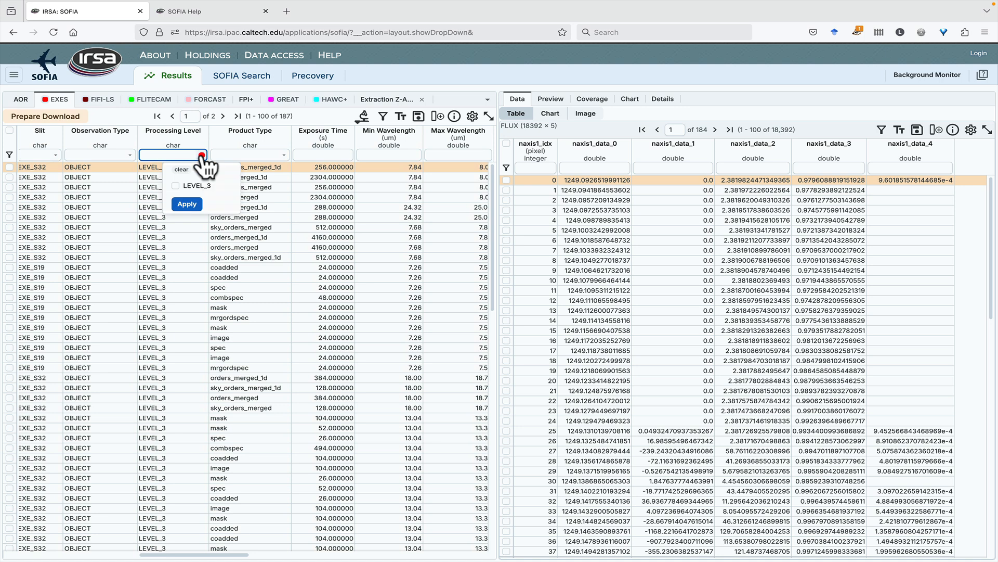
left_click(202, 155)
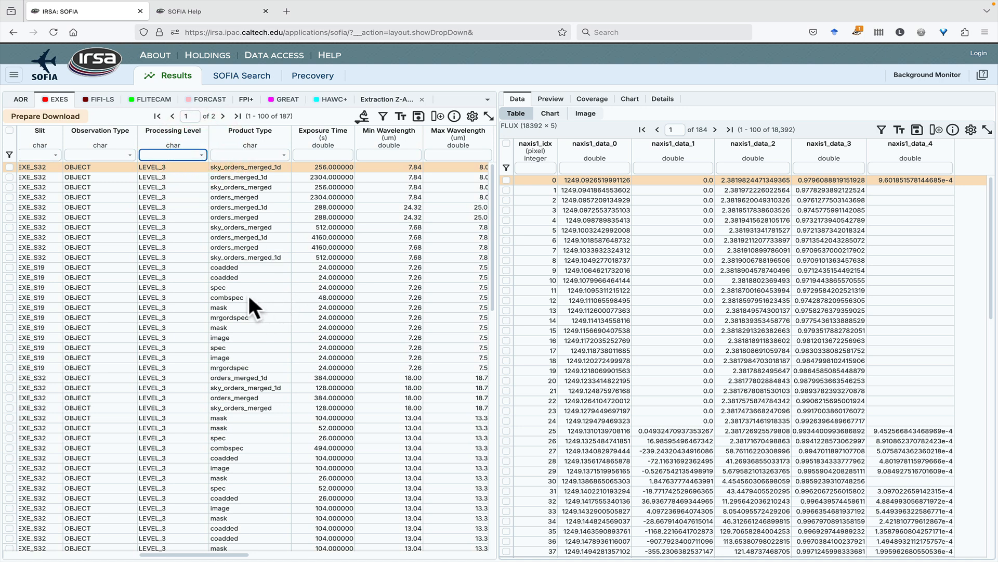
Open the first EXE_S19 mrgordspec product, view its HDU #0 image, and return to the Extracted Data spectrum
left_click(240, 319)
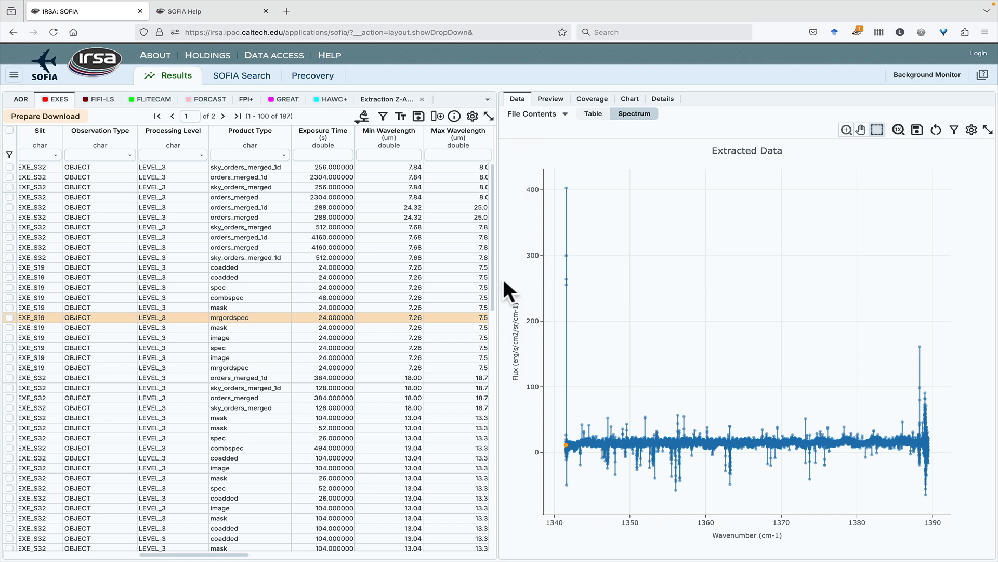
left_click(563, 115)
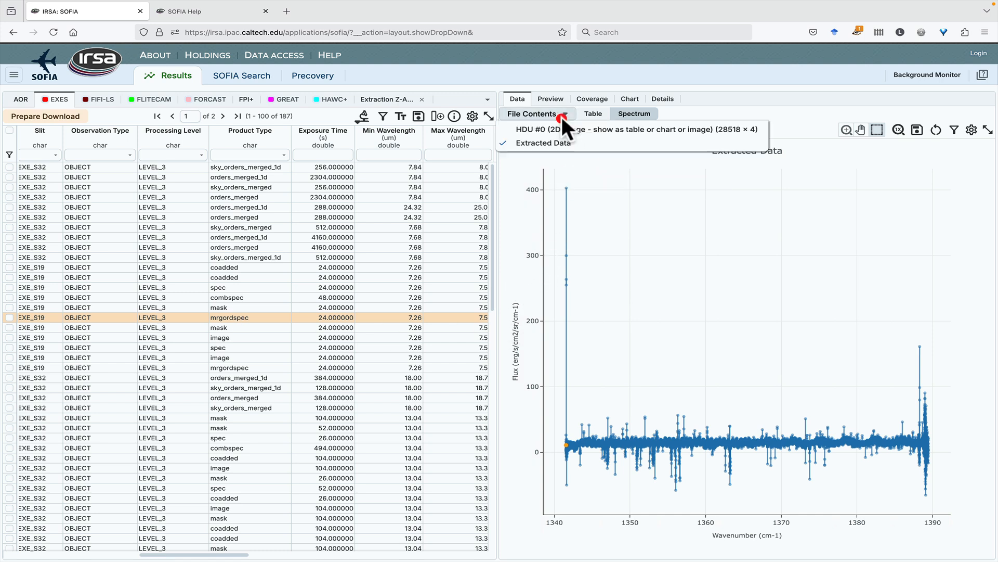
left_click(550, 126)
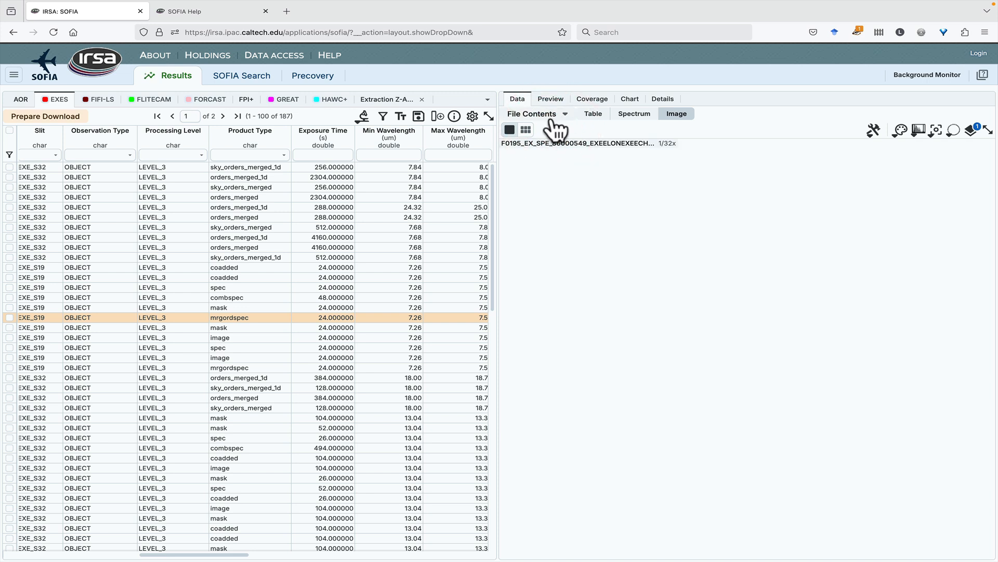
left_click(547, 115)
left_click(545, 140)
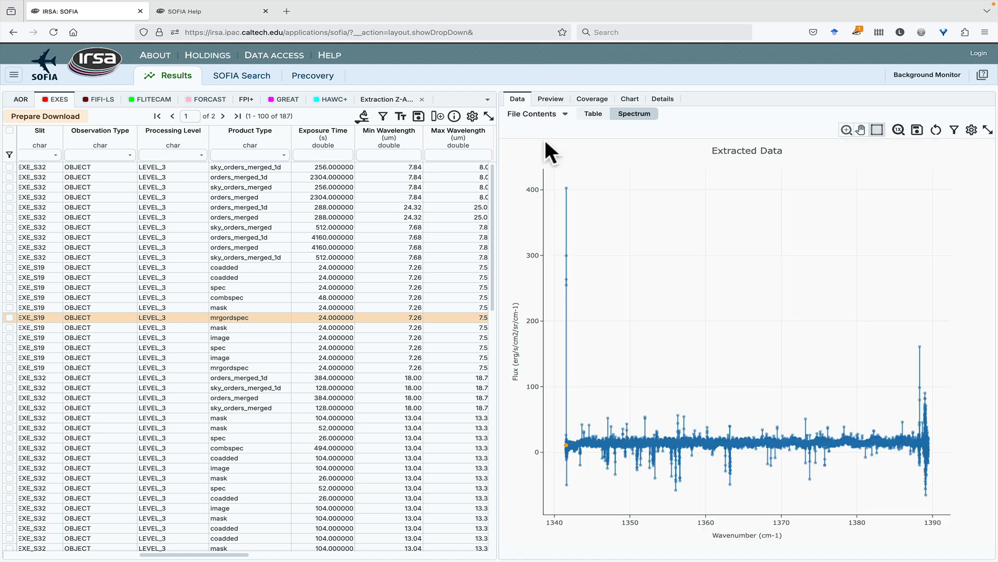
View the Extracted Data as a table and as a spectrum, and recheck the HDU #0 image
left_click(593, 114)
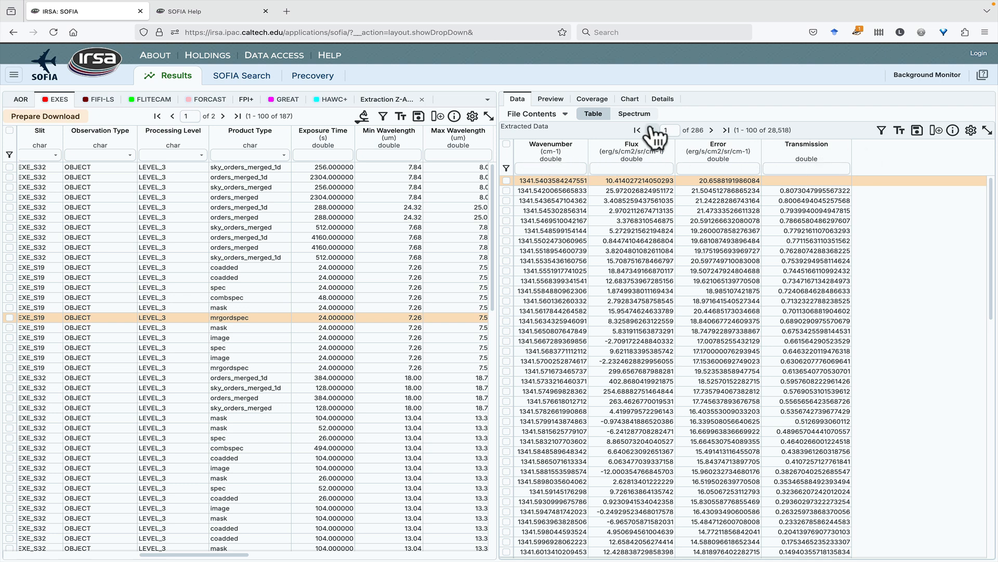
left_click(634, 114)
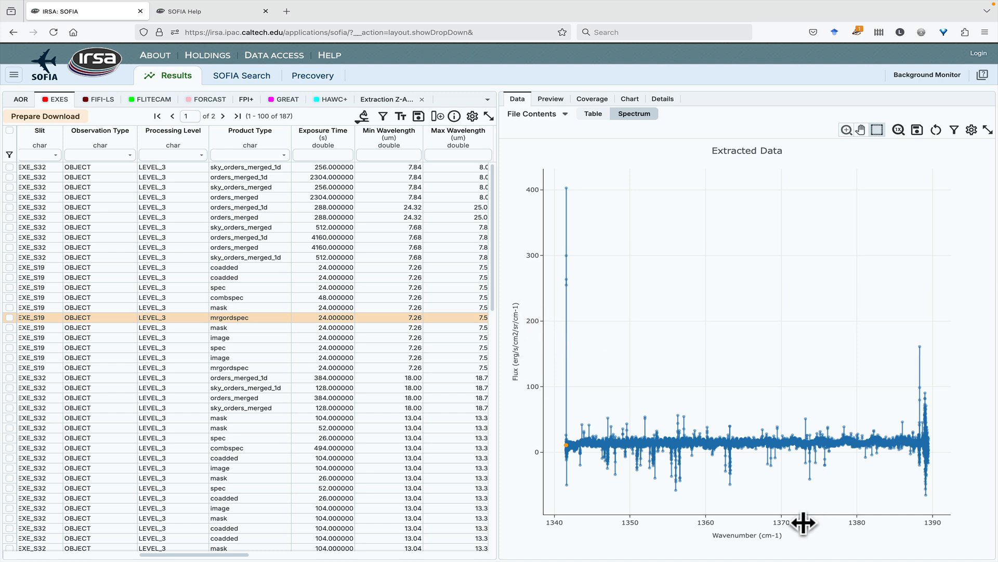
left_click(563, 114)
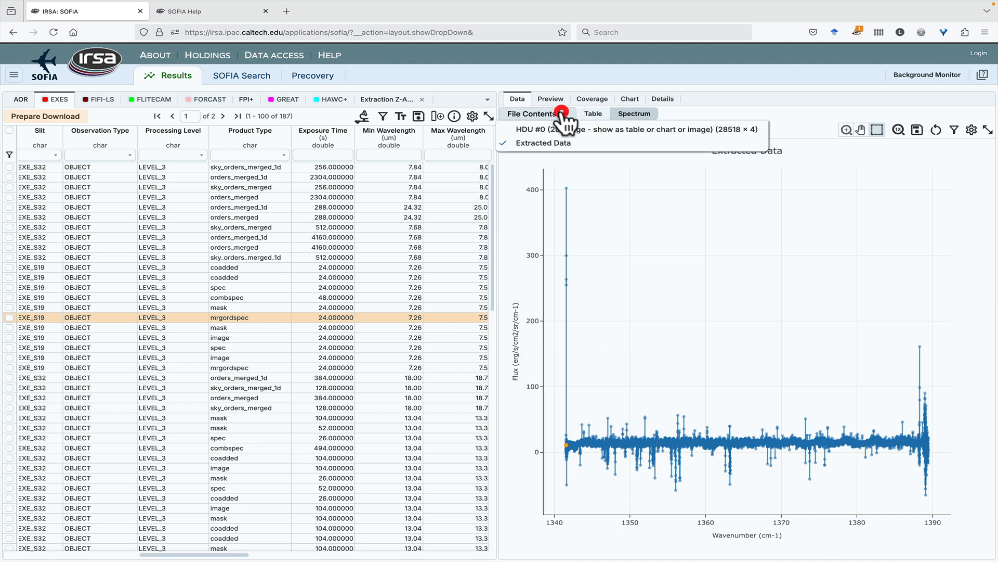
left_click(544, 129)
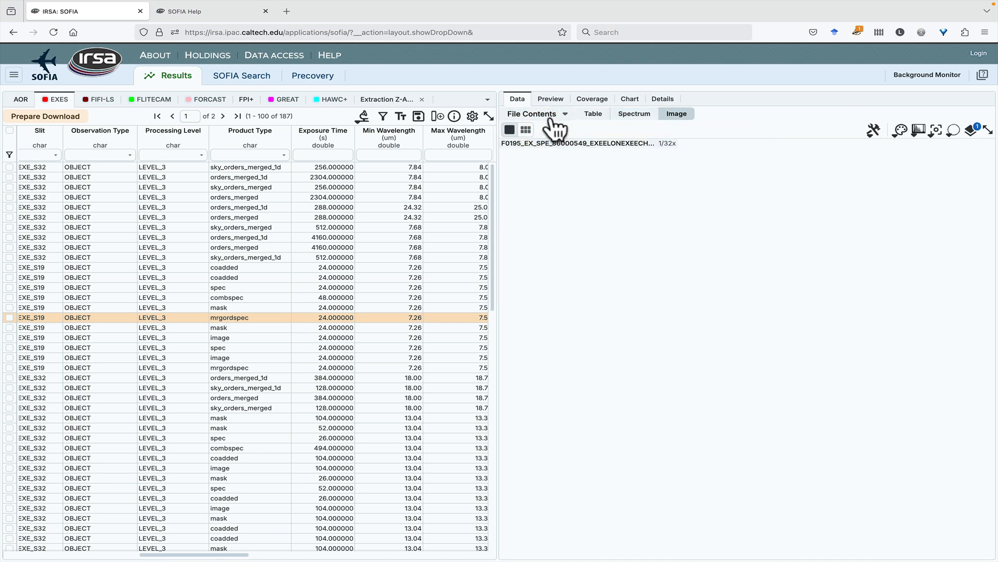
Show the Extracted Data spectrum and filter it to about 1343–1388 cm-1 and flux values of about −34 to 64
left_click(551, 114)
left_click(547, 144)
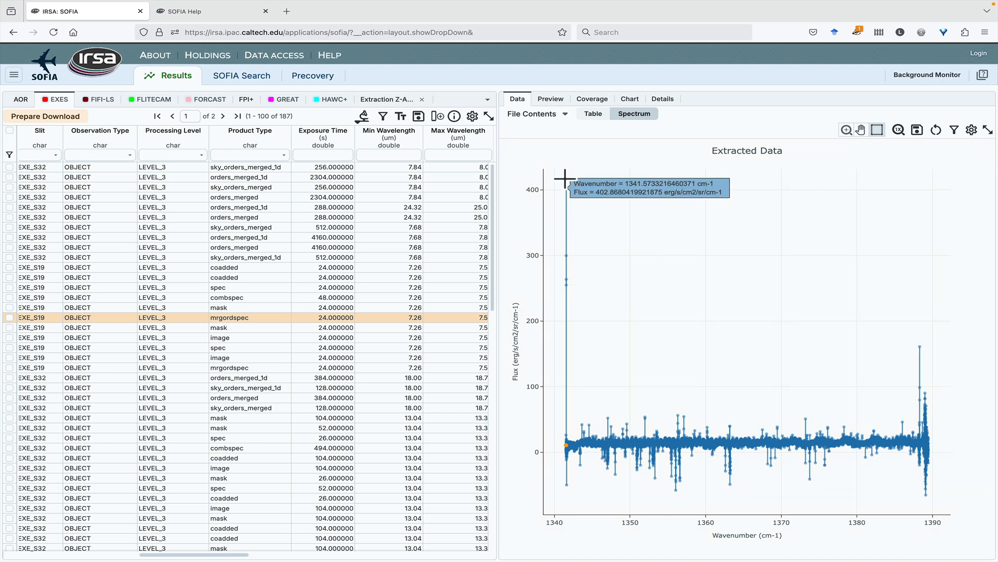
left_click_drag(573, 409, 915, 474)
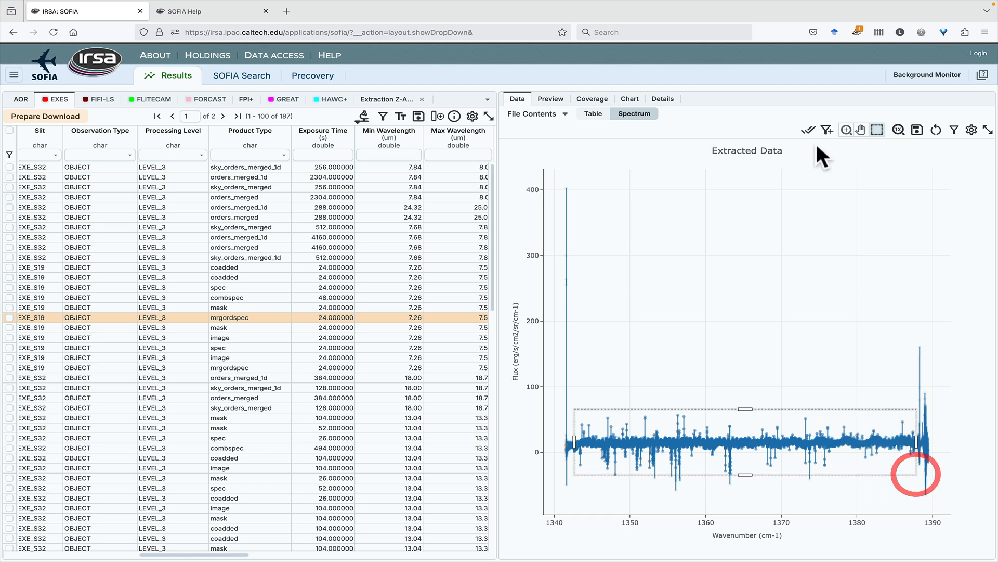
left_click(827, 129)
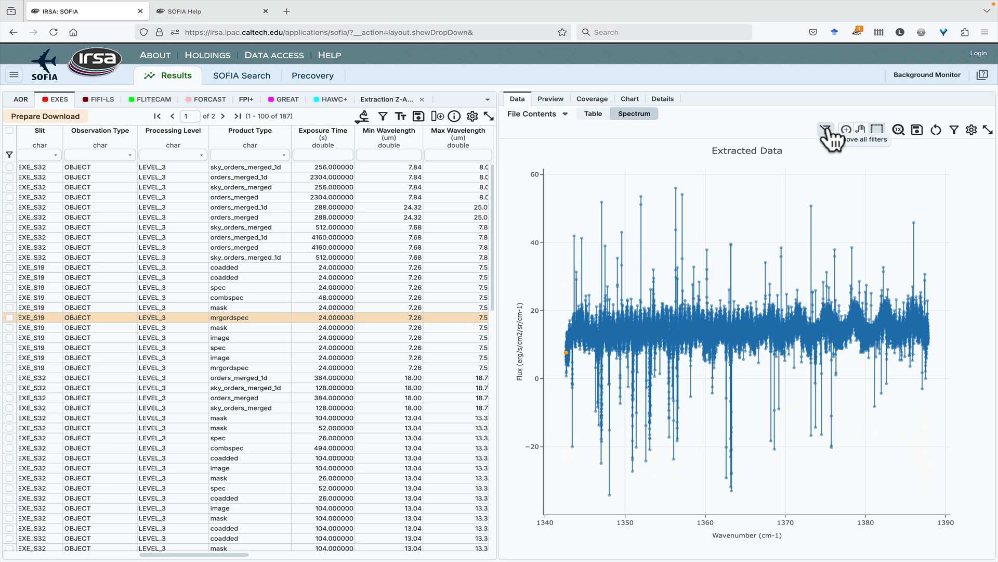
Show the FORCAST results, examine the camera and bandpass columns, and step through all three planes of the ORION-BN image
left_click(209, 100)
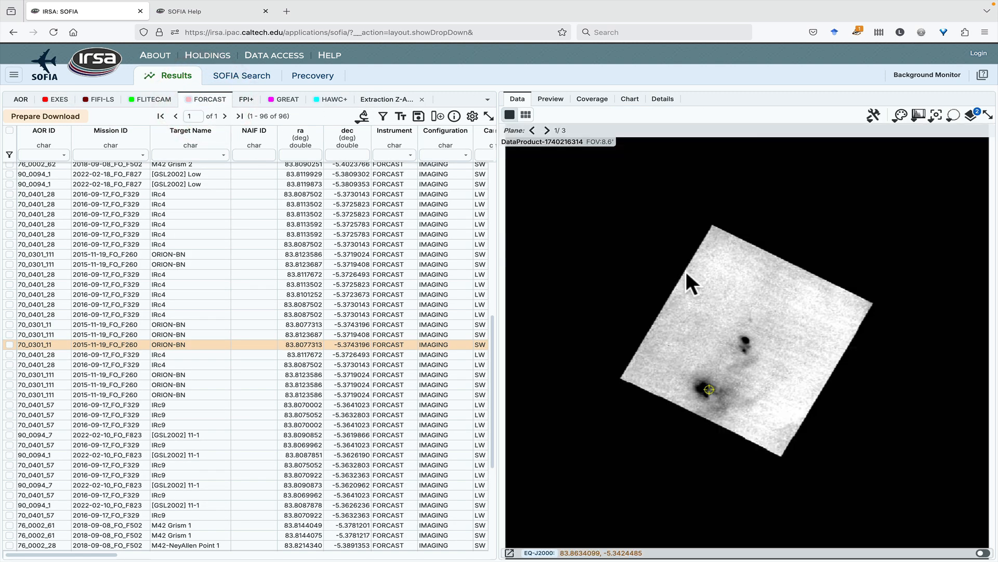
scroll(320, 341, "right", 5)
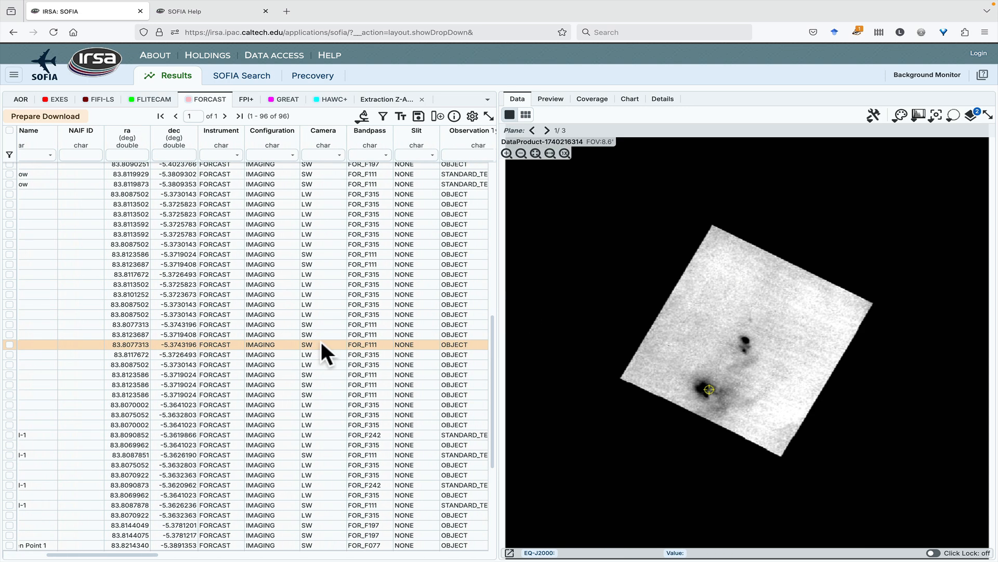
scroll(321, 352, "right", 2)
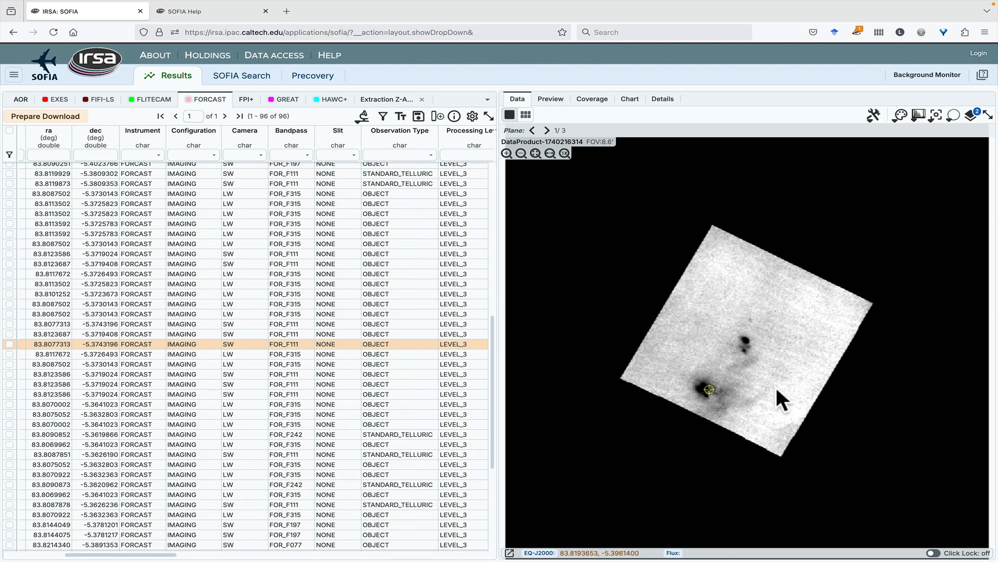
left_click(546, 130)
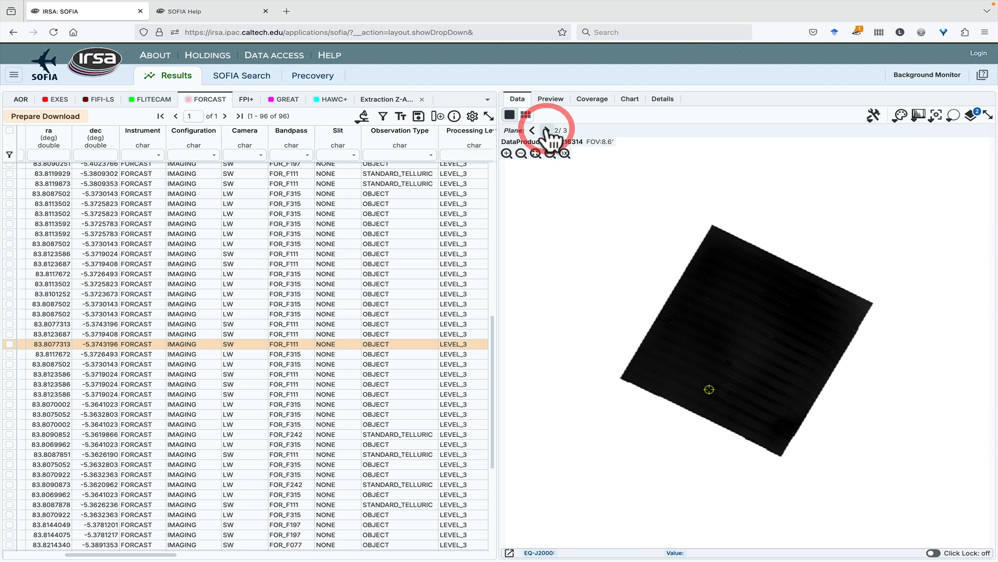
left_click(547, 130)
left_click(546, 130)
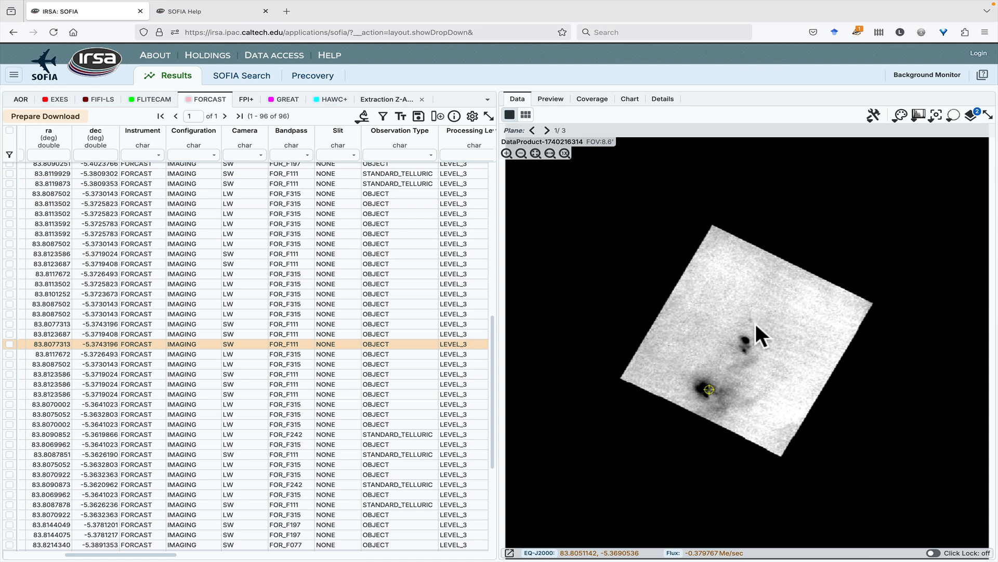
Show the GREAT results and examine their spectral line, processing level, frequency and spectral resolution columns
left_click(287, 100)
scroll(329, 201, "right", 6)
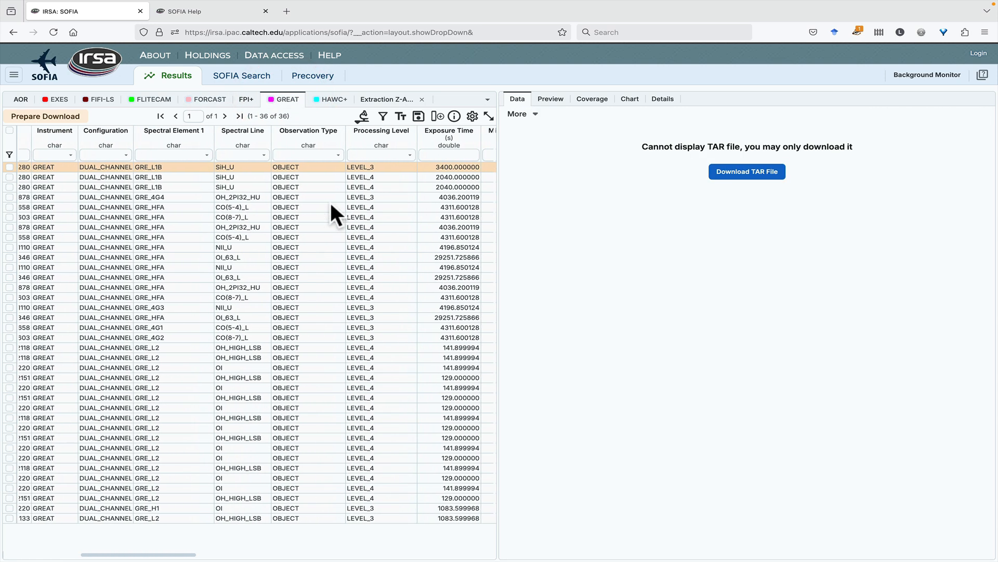
scroll(331, 205, "right", 10)
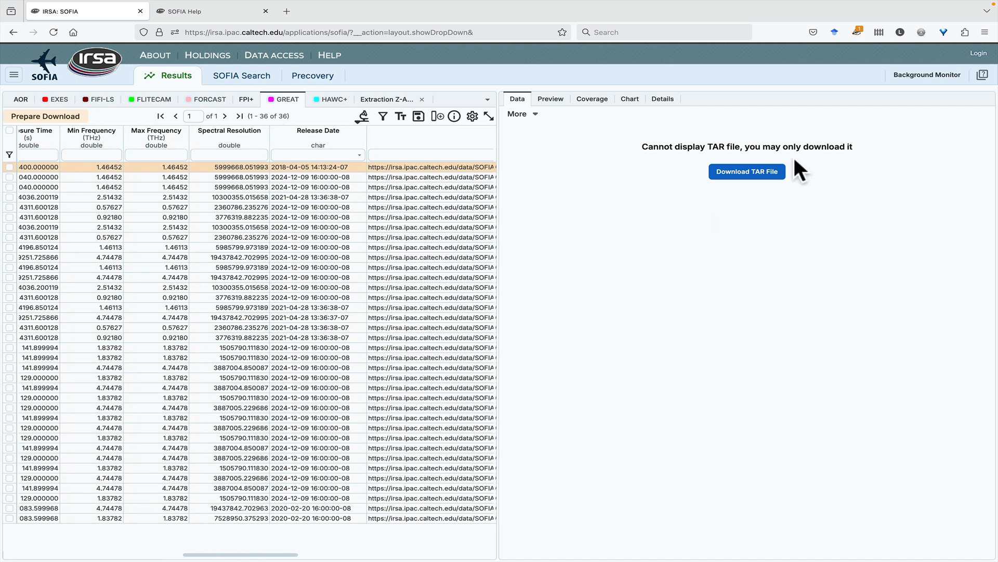
Switch to the product preview, find the first FITS file in the file_url column, and view its preview plot
left_click(552, 99)
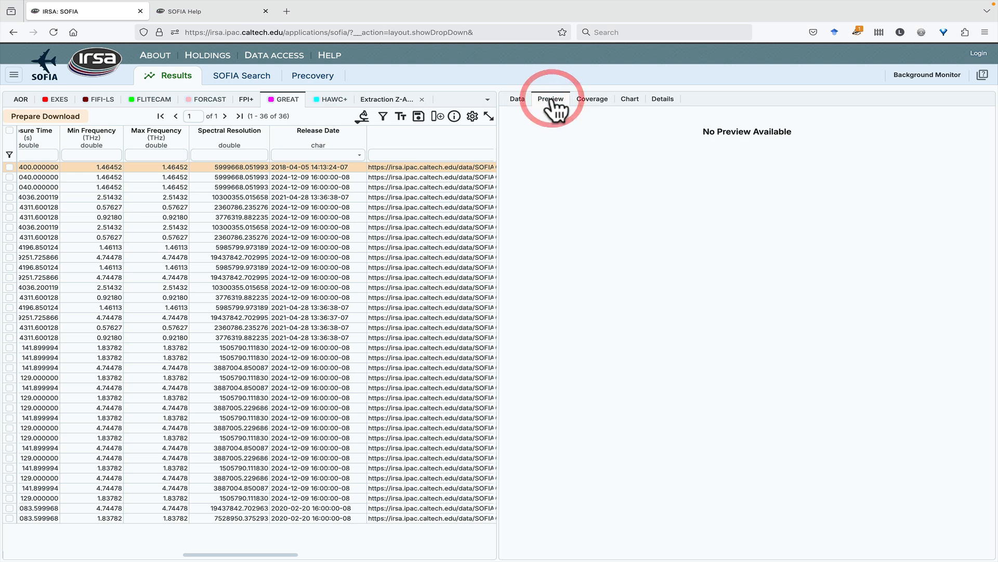
scroll(384, 208, "right", 10)
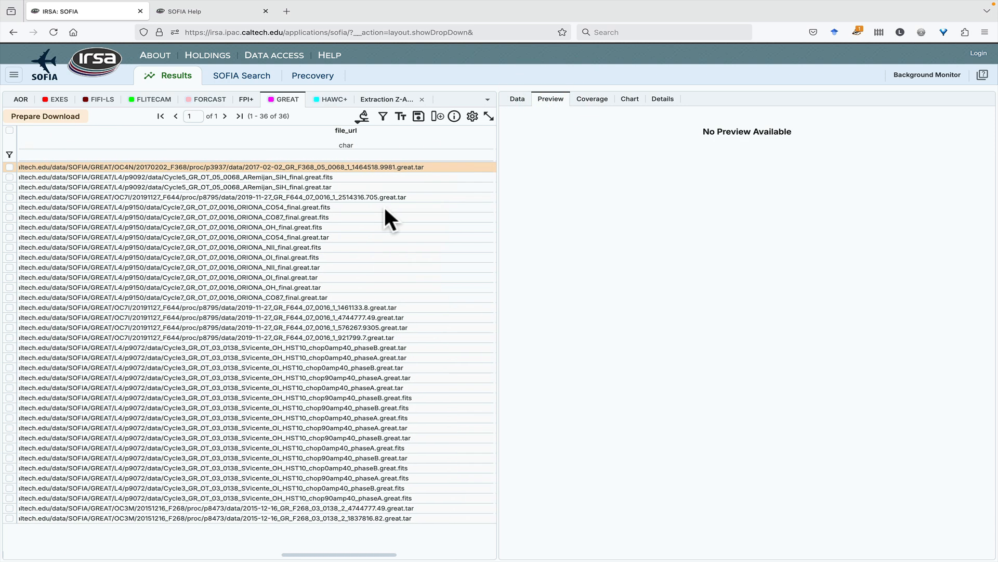
left_click(360, 176)
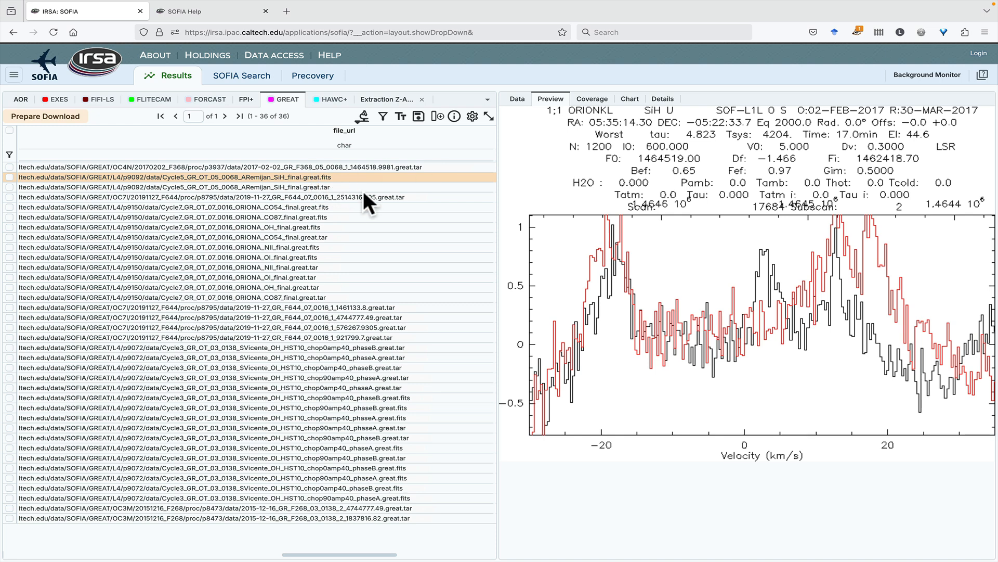
View the GREAT FITS product's spectrum, check which contents the file offers, and return to its preview
left_click(518, 100)
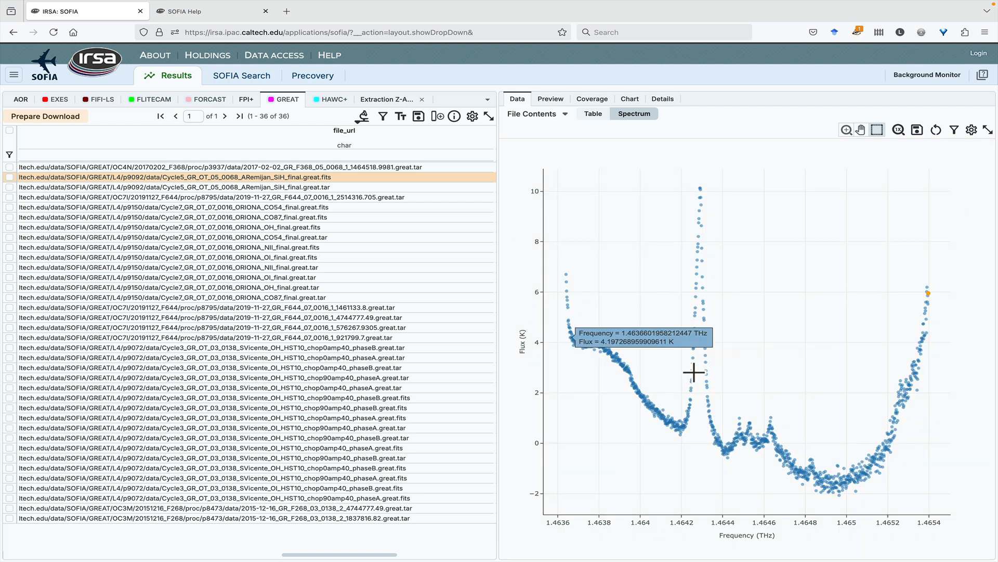
left_click(562, 115)
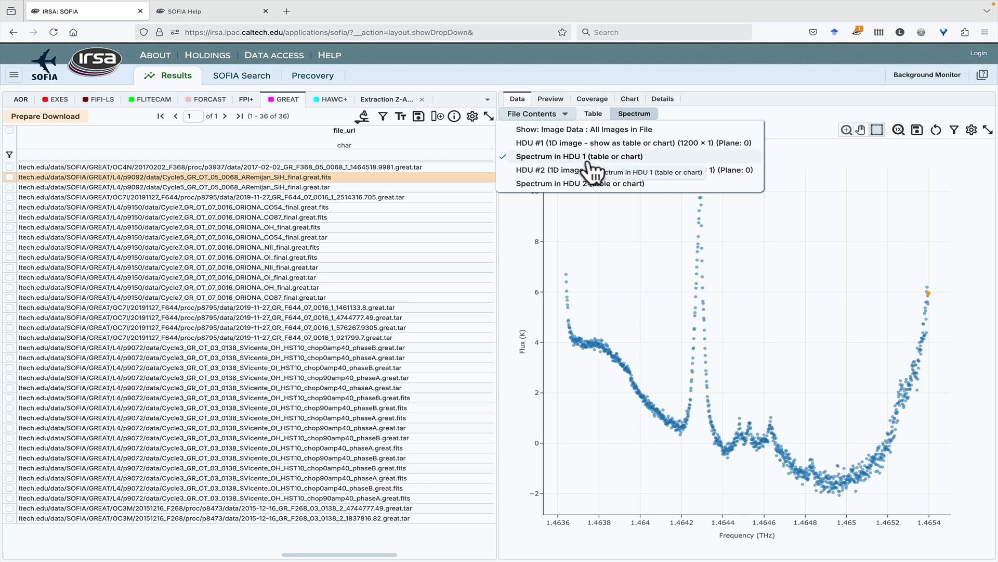
left_click(552, 98)
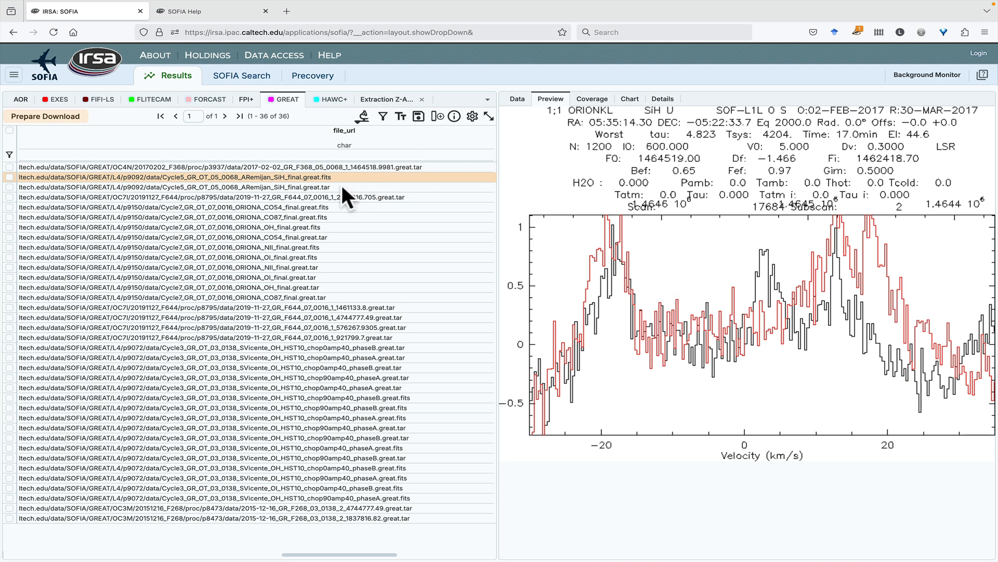
Show the HAWC+ results, examine the file_url column, and display the image data of F0686_HA_POL_0802093_HAWEHWPE_CAL_169-172.fits
left_click(324, 100)
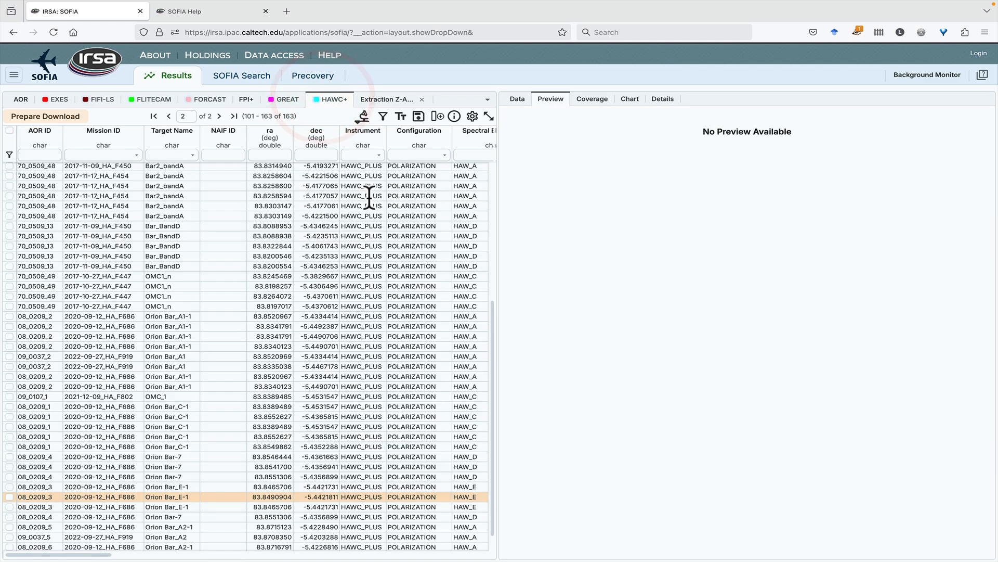
scroll(343, 194, "right", 15)
scroll(341, 190, "left", 10)
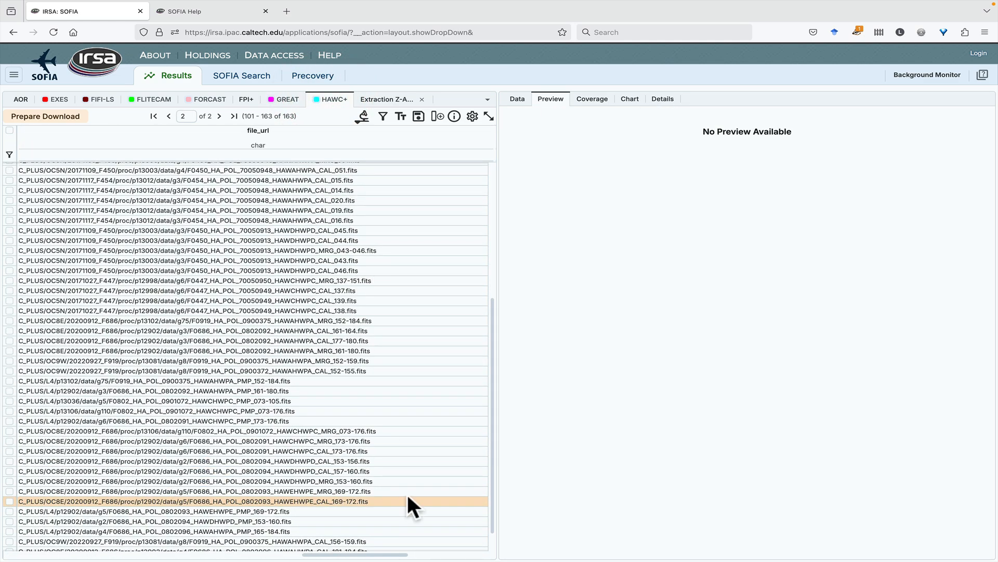
left_click(516, 100)
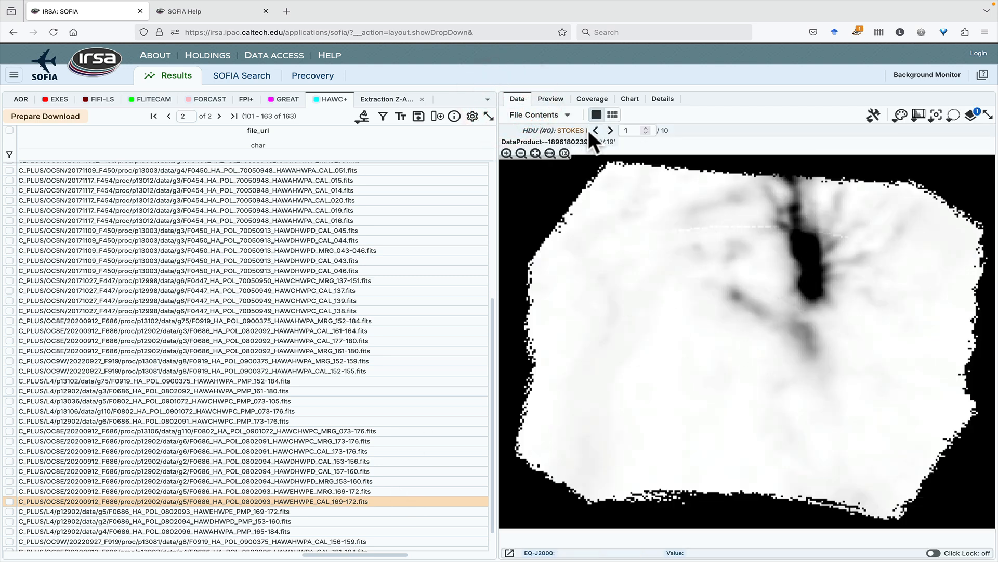
Step through the HAWC+ product's images from STOKES I to ERROR U, review the file contents, and redisplay STOKES I
left_click(611, 131)
left_click(611, 130)
left_click(611, 130)
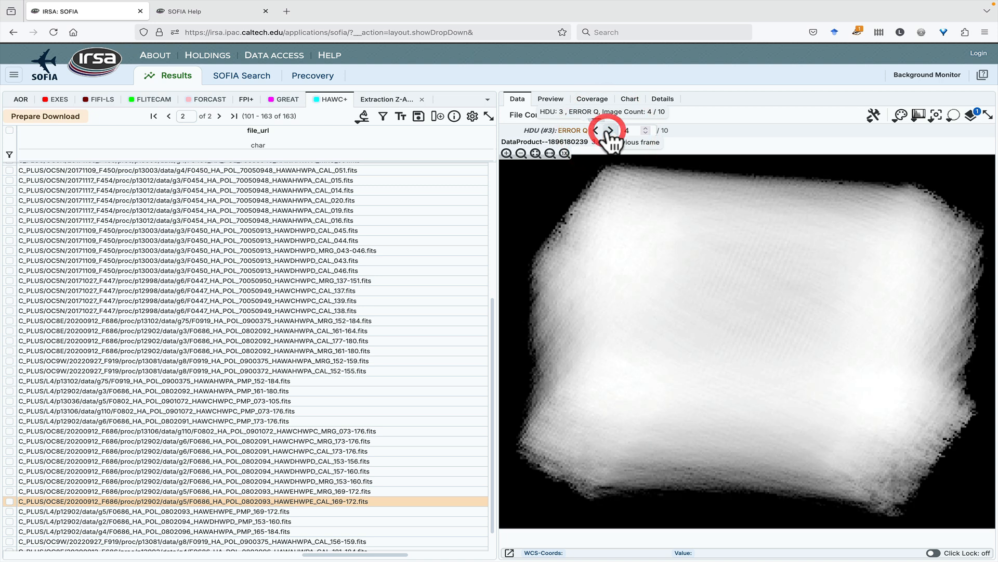
left_click(611, 130)
left_click(611, 131)
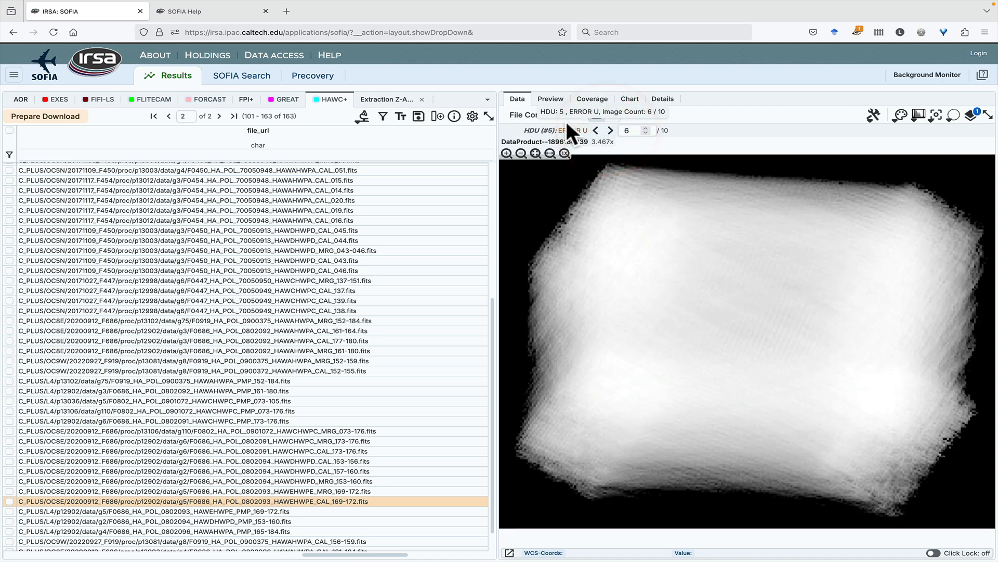
left_click(533, 115)
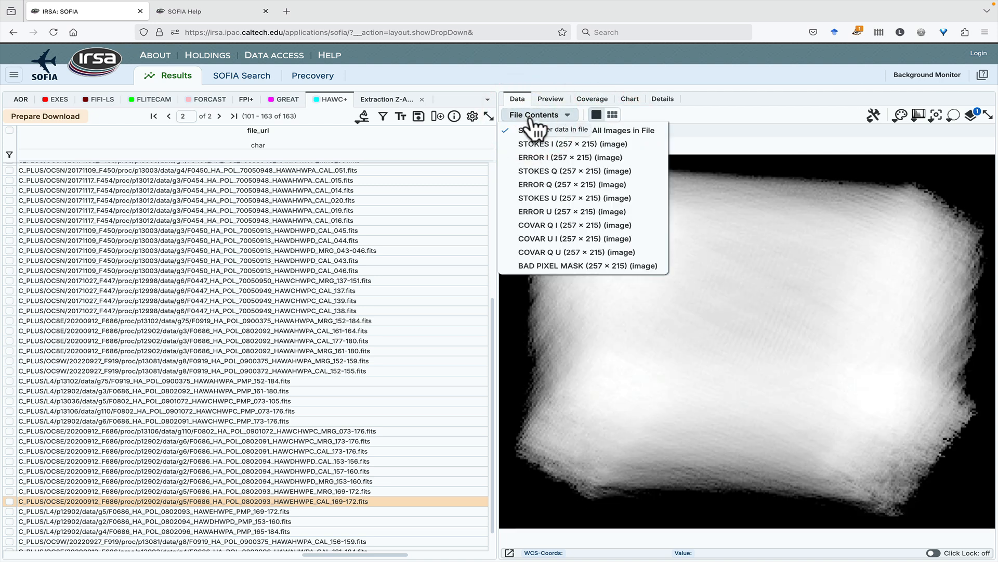
left_click(531, 120)
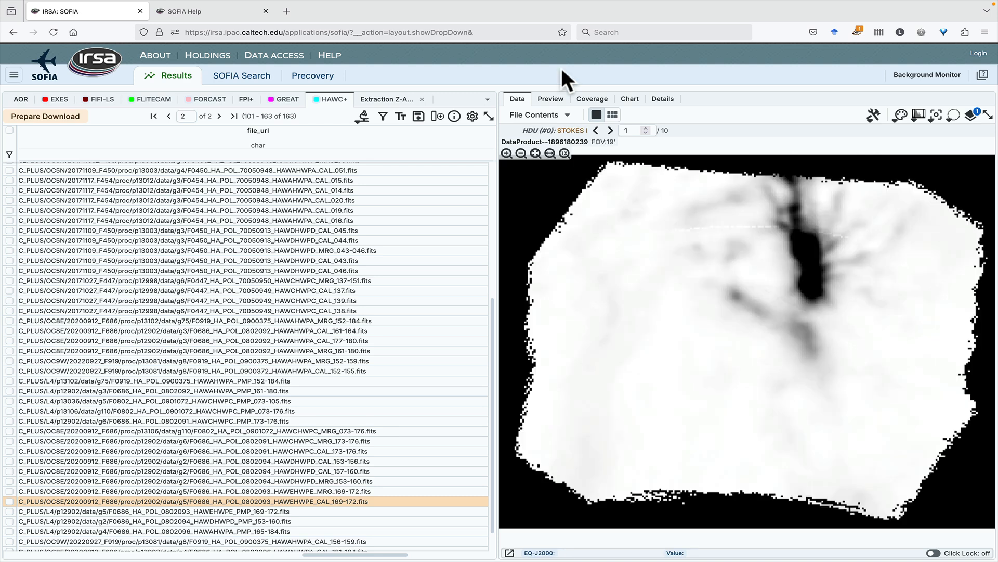
View the polarization vector preview of F0802_HA_POL_0901072_HAWCHWPC_PMP_073-105.fits
left_click(551, 99)
left_click(294, 401, "shift")
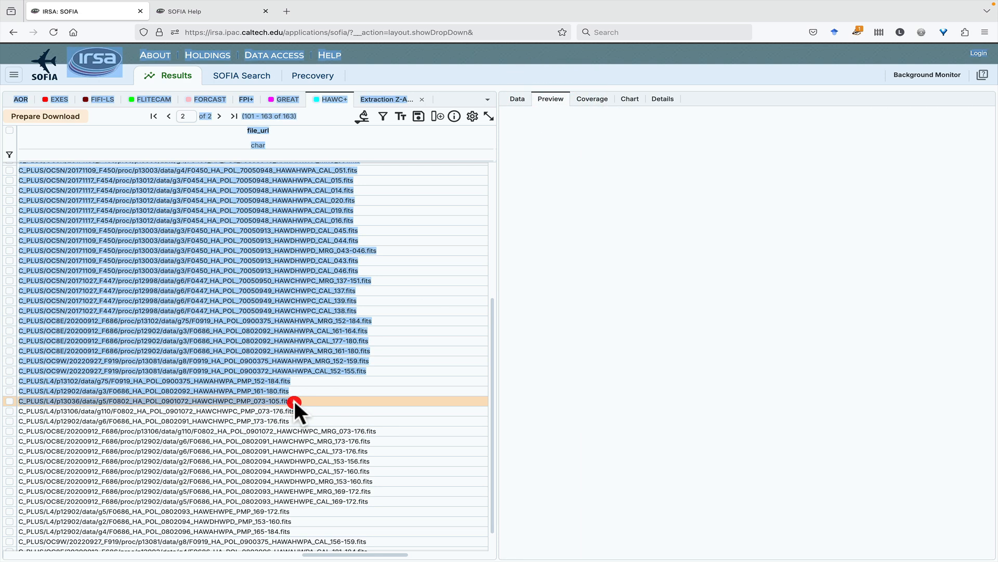
left_click(293, 398)
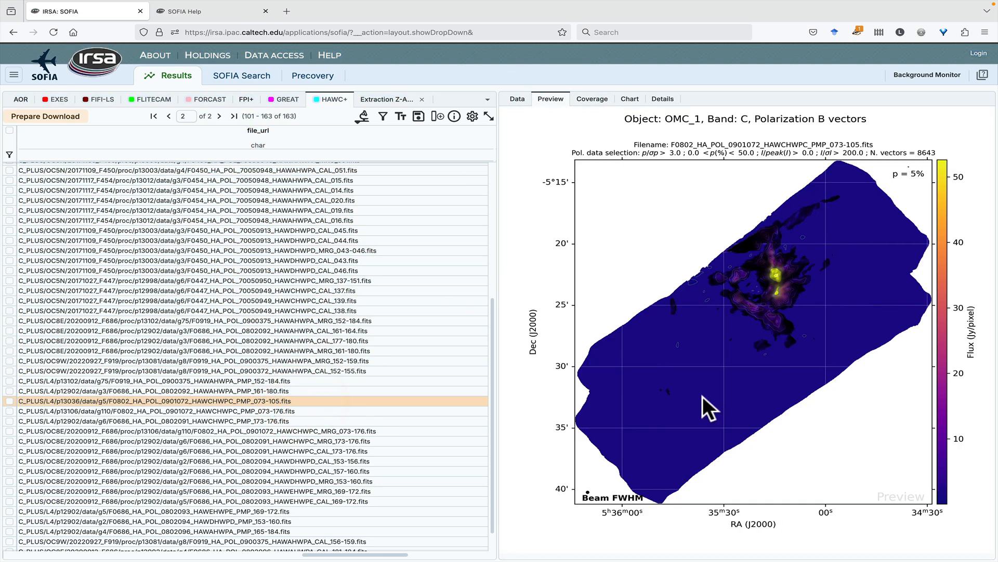
Mark the F0454_HA_POL_70050948_HAWAHWPA files CAL_014, CAL_020 and CAL_019 for download and open the download options
left_click(9, 190)
left_click(10, 200)
left_click(10, 210)
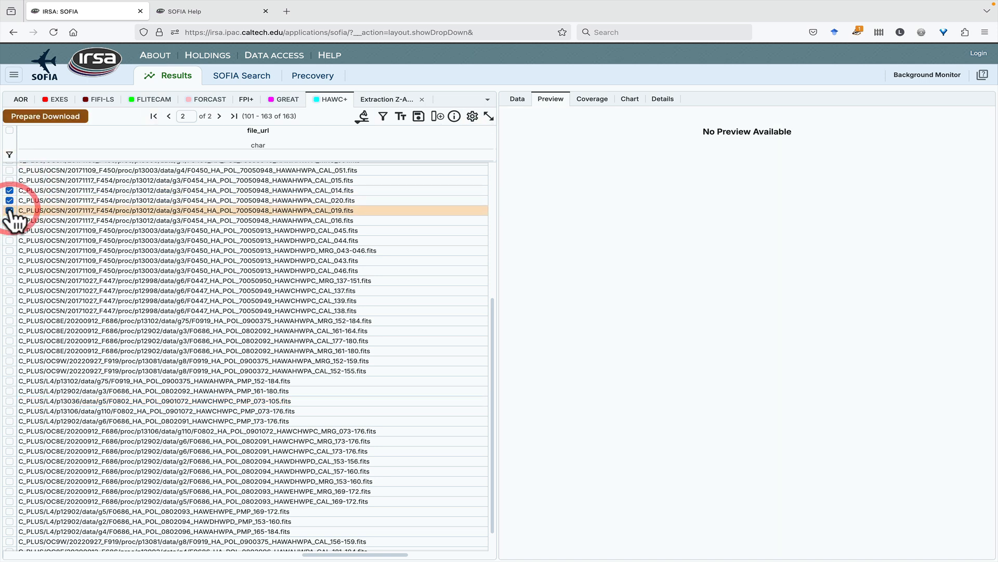
left_click(52, 119)
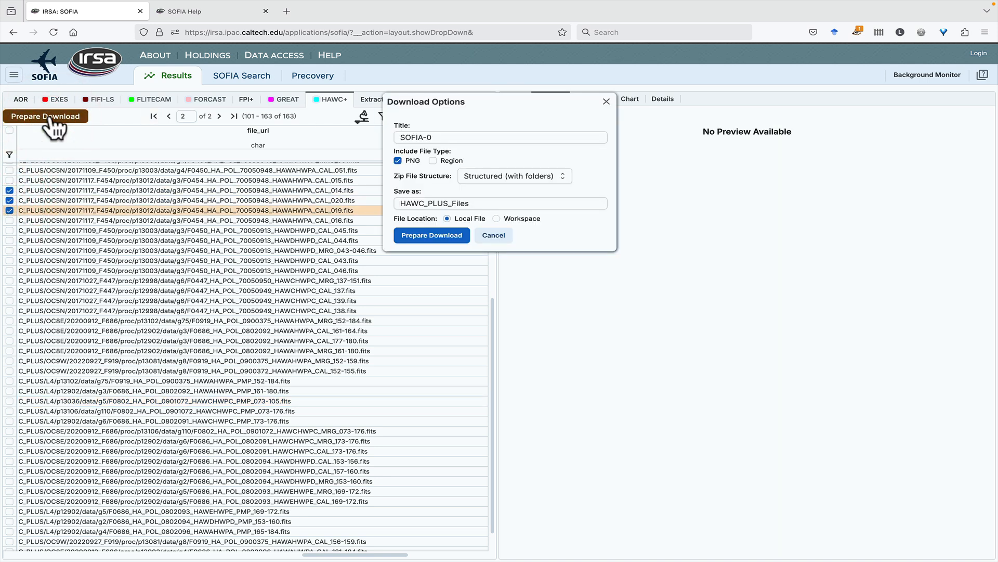
Cancel the HAWC+ download, then mark AORs 03_0044_1, 03_0044_2 and 03_0044_3 for download and review their download options before closing them
left_click(492, 235)
left_click(16, 99)
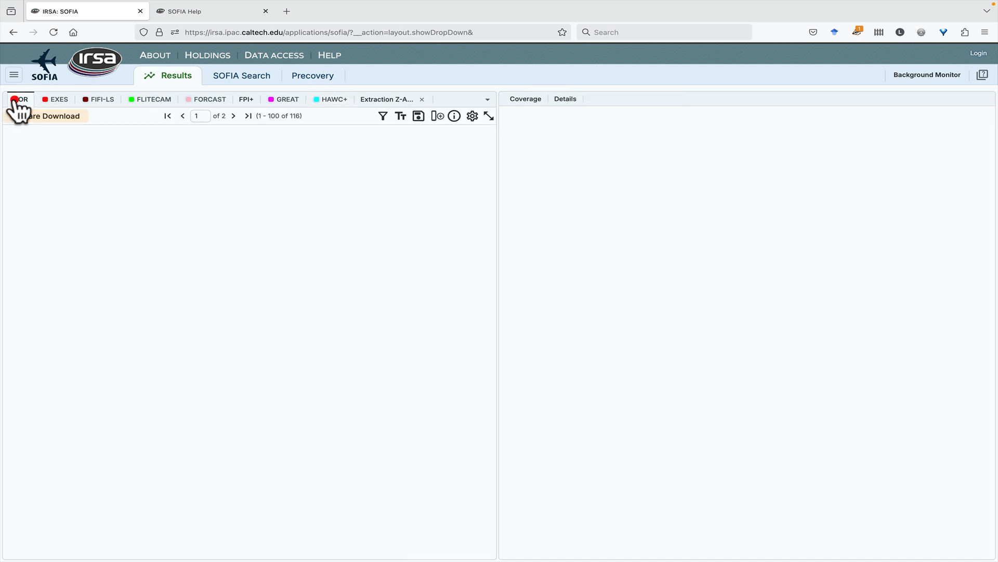
left_click(9, 158)
left_click(9, 168)
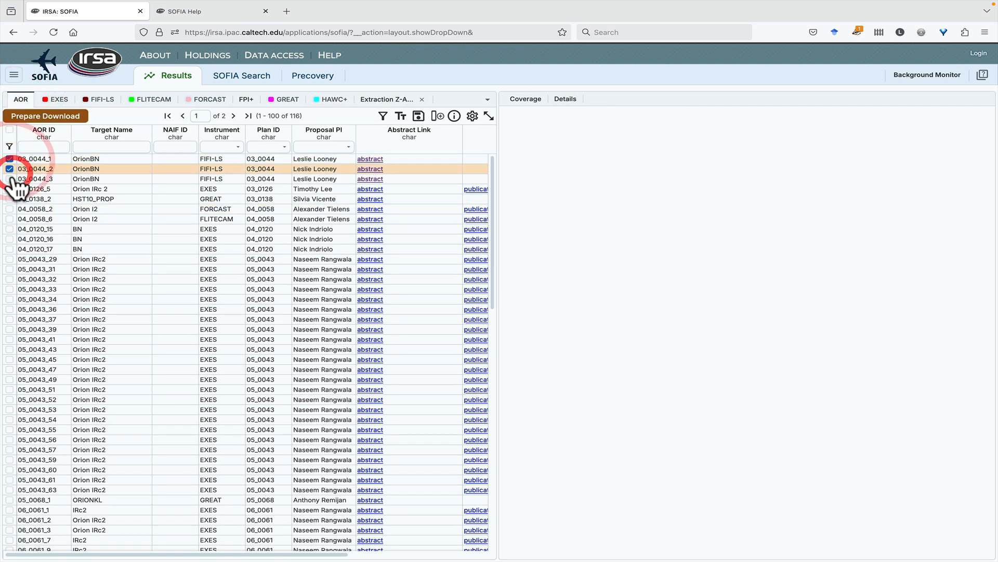
left_click(9, 179)
left_click(45, 116)
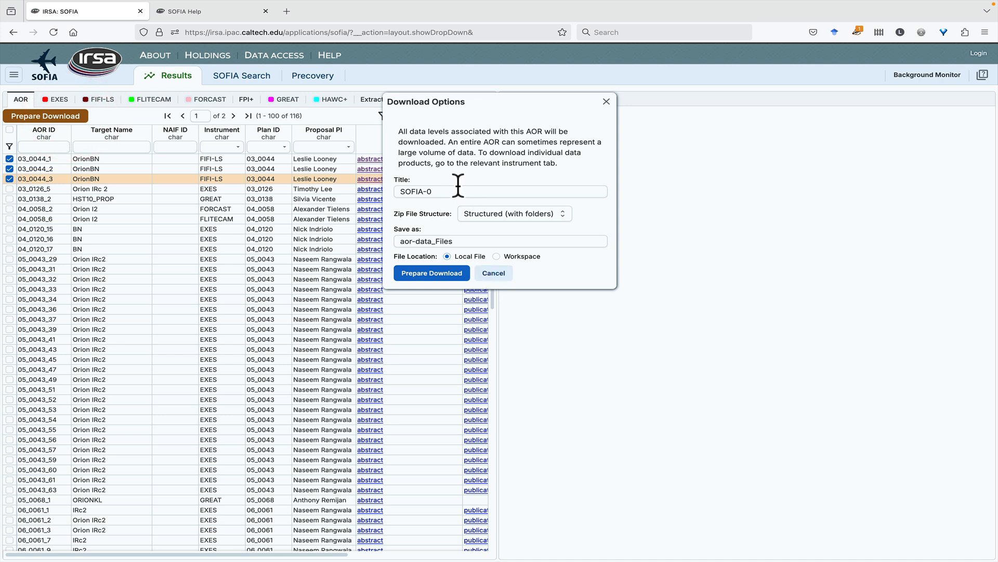
left_click(606, 102)
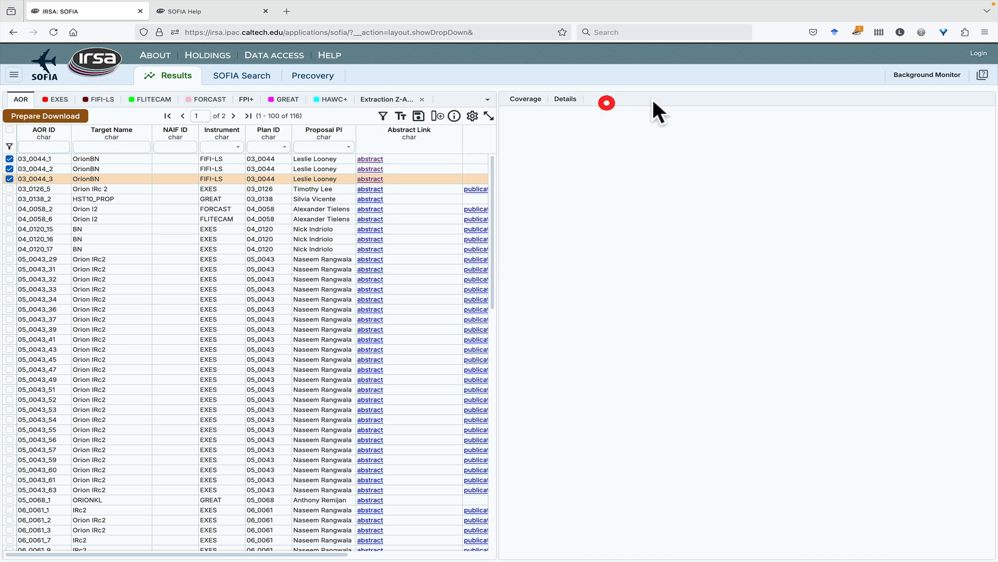
Open the SOFIA online help and view its Spectra section
left_click(982, 75)
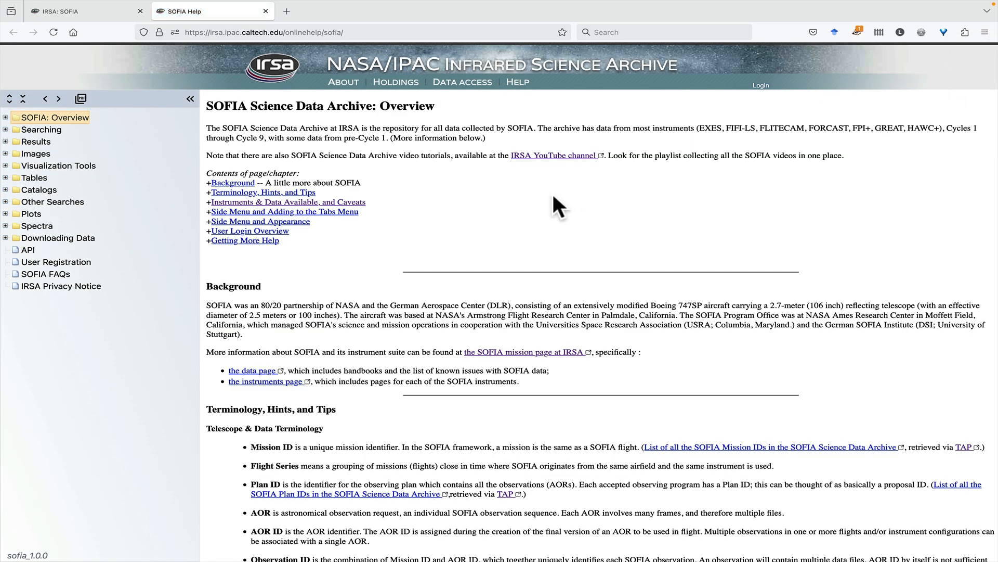
left_click(44, 238)
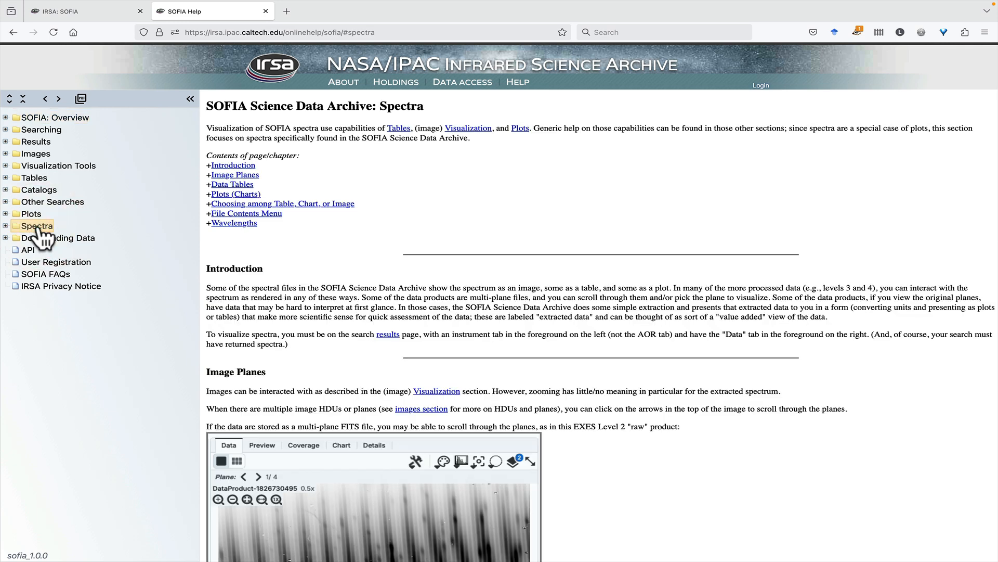